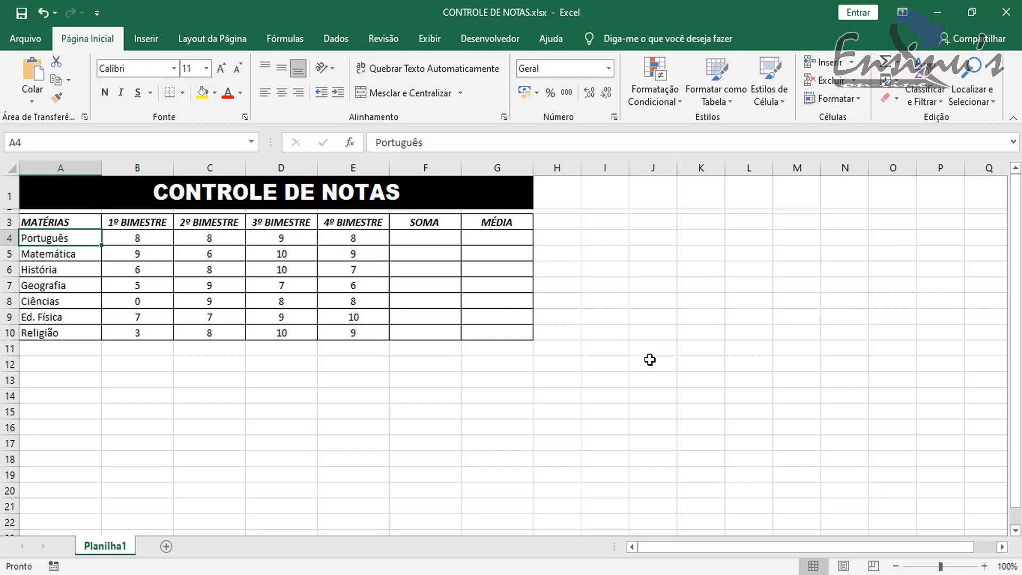
- Enter the fixed-number formula =8+8+9+8 in cell F4 as the Português sum
left_click(415, 240)
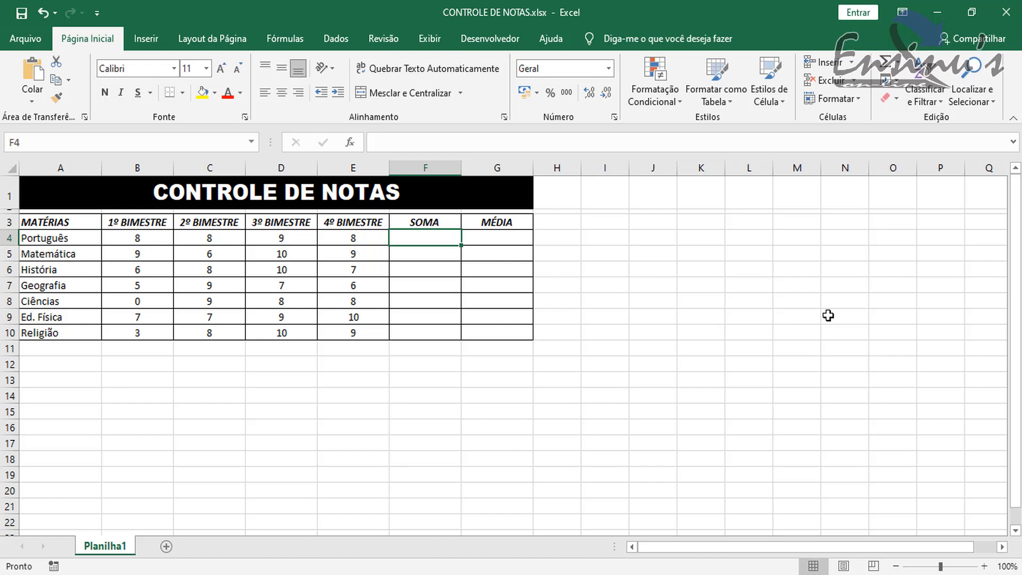
type("=")
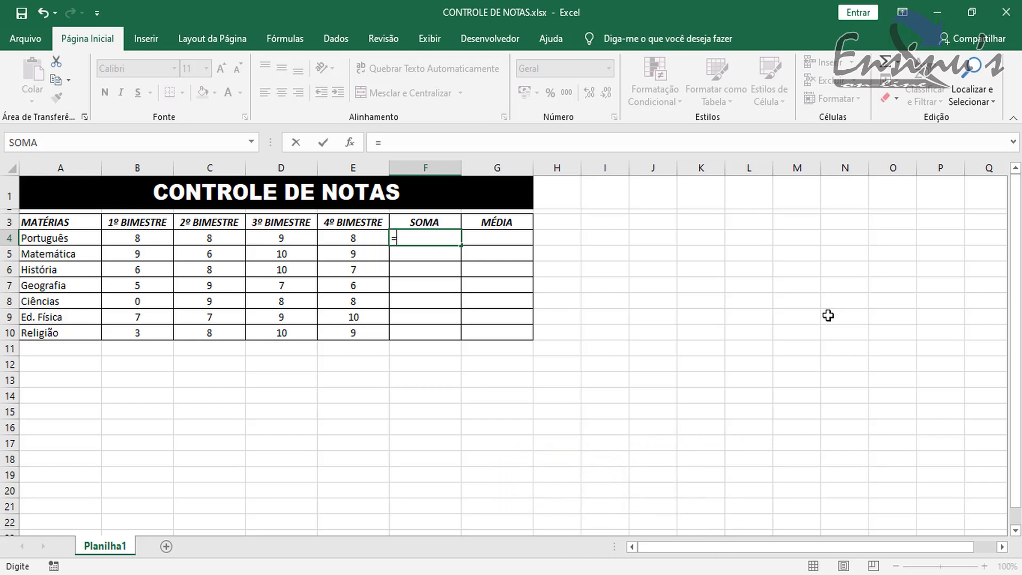
type("8+8+9+8")
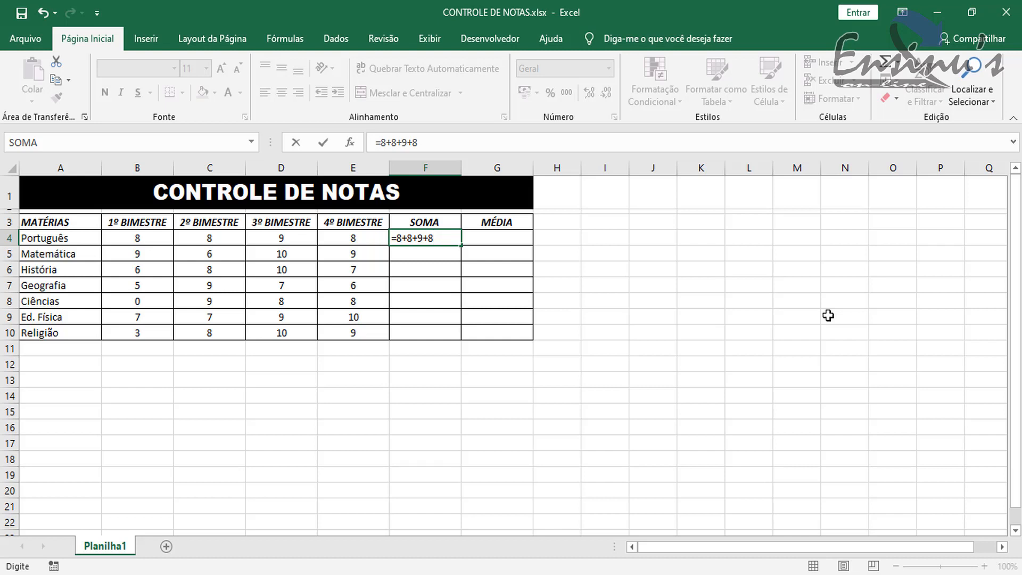
key("Return")
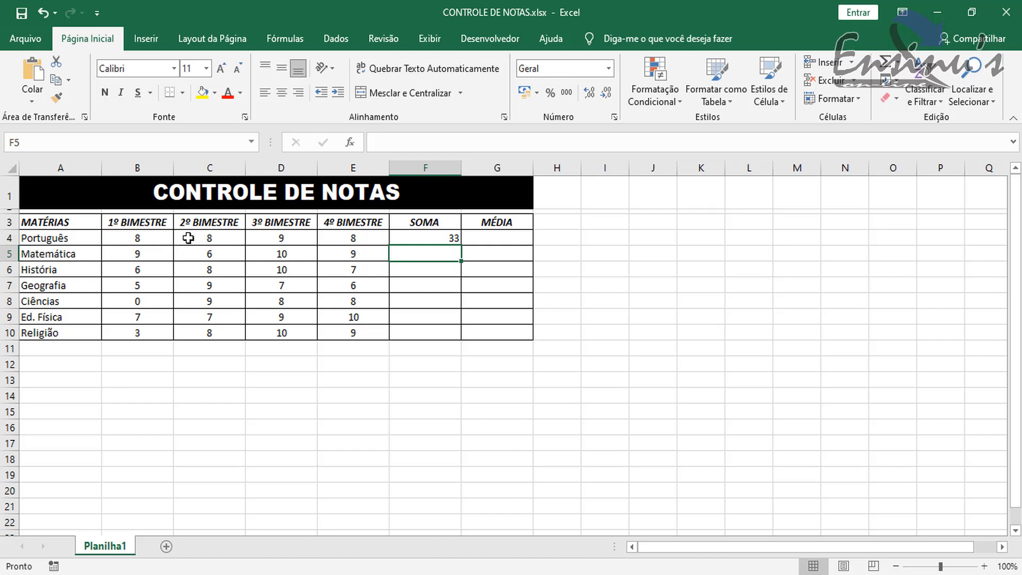
- Set the Português grade for the 2º BIMESTRE in cell C4 to 6
left_click(205, 238)
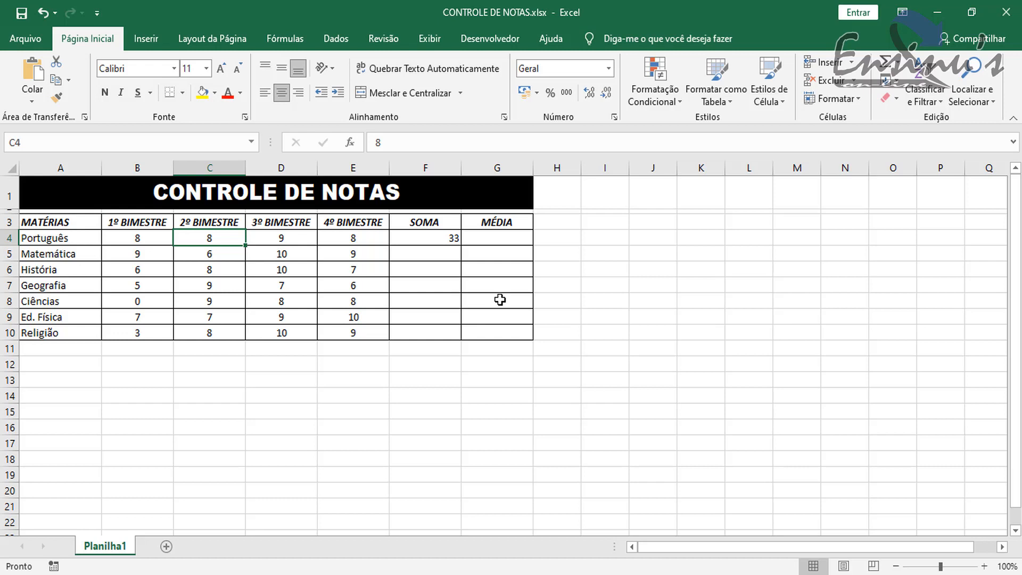
type("6")
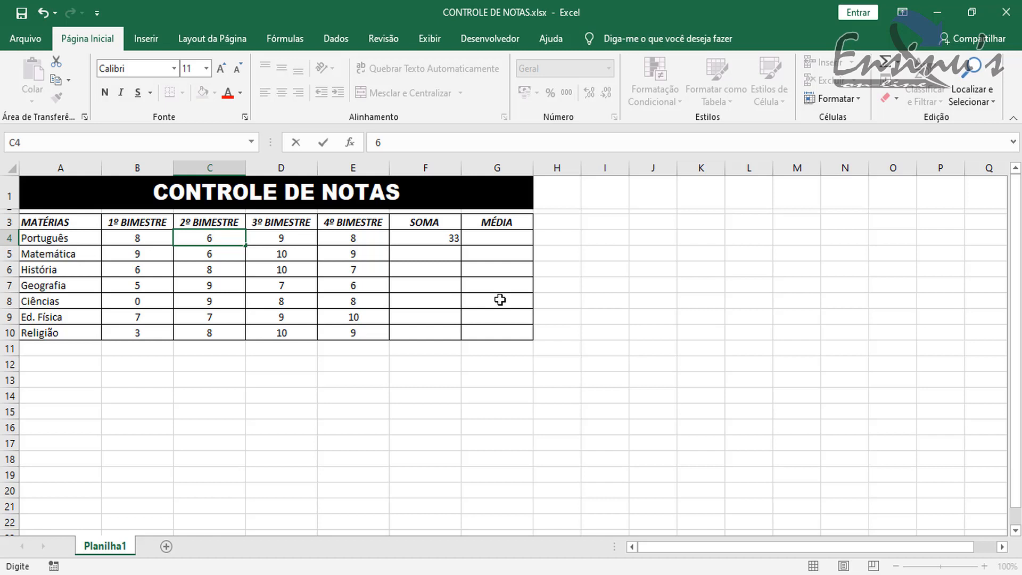
key("Return")
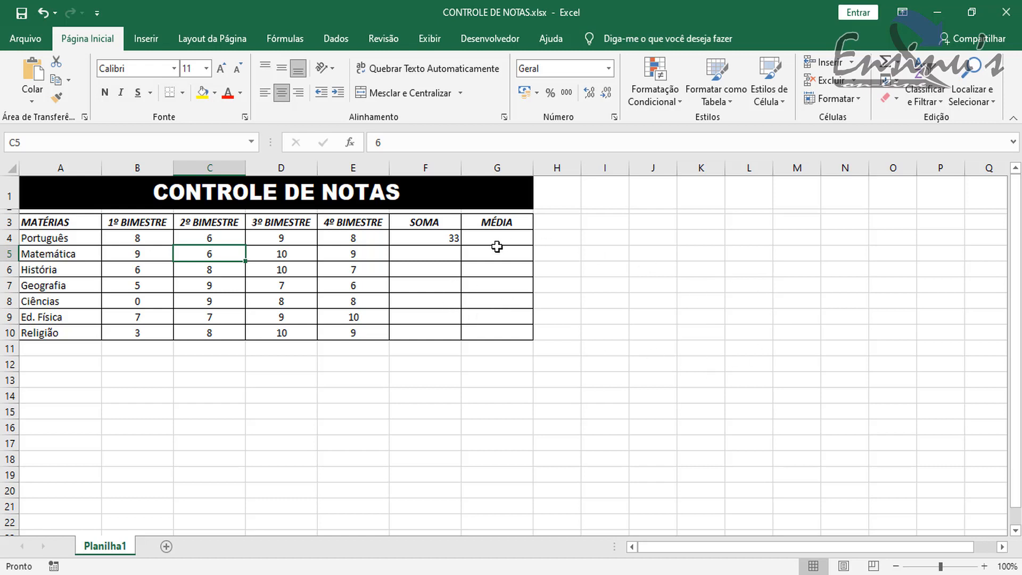
- Inspect the Português sum formula in cell F4 to see whether it refers to the grade cells
left_click(443, 238)
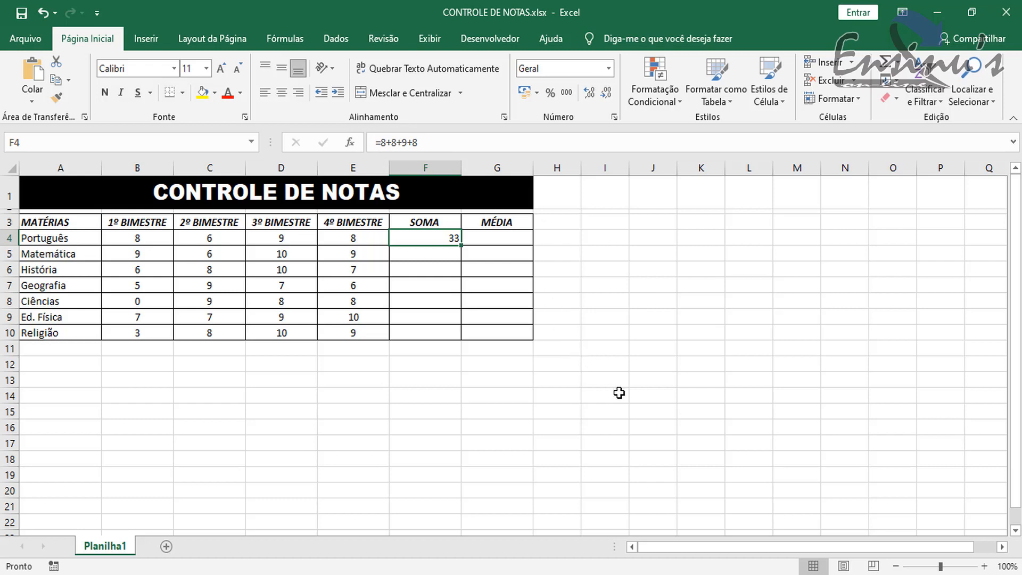
key("Down")
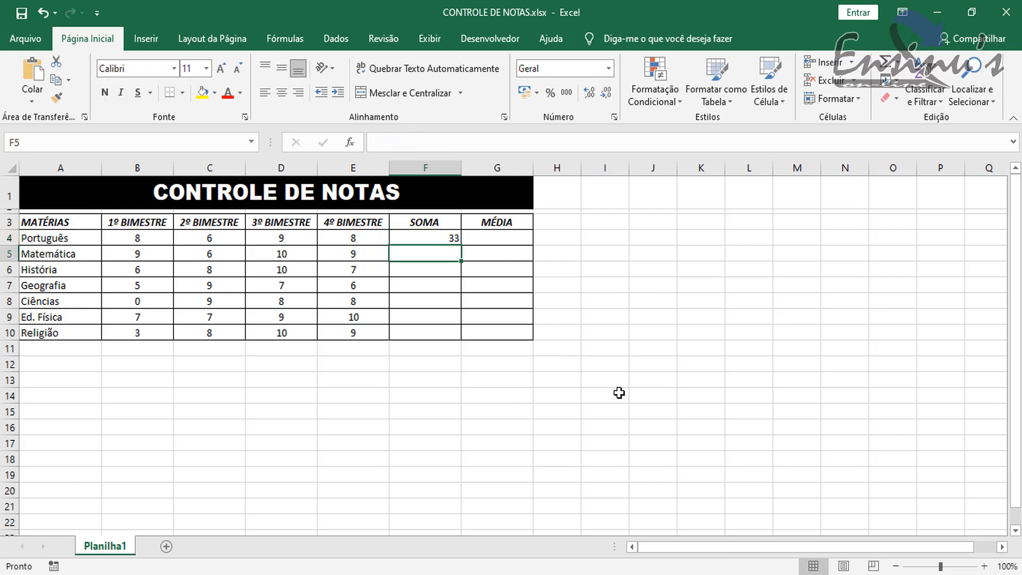
double_click(437, 238)
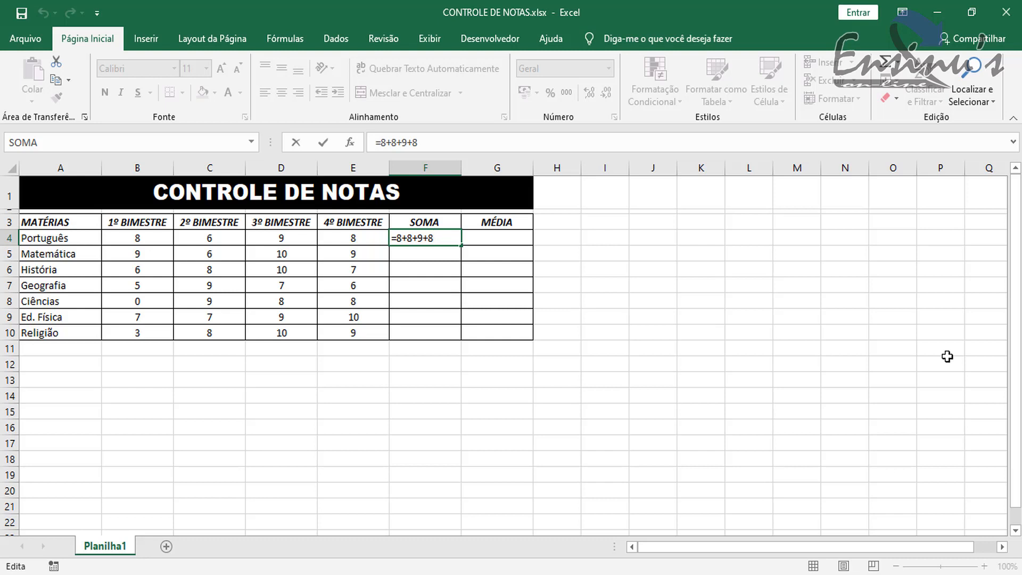
key("Return")
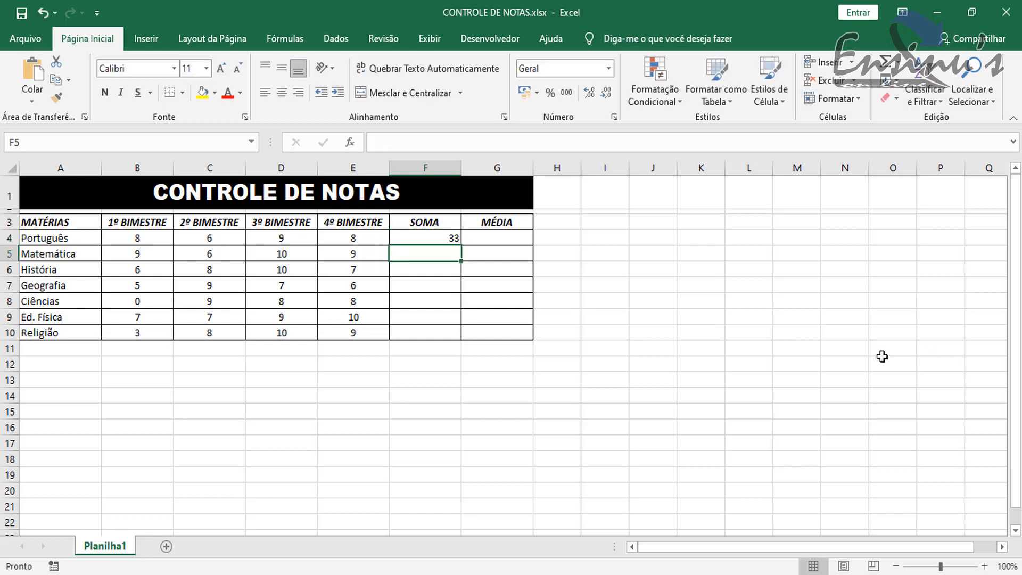
- Clear the fixed-number formula from cell F4 and start a SOMA function in its place
left_click(446, 240)
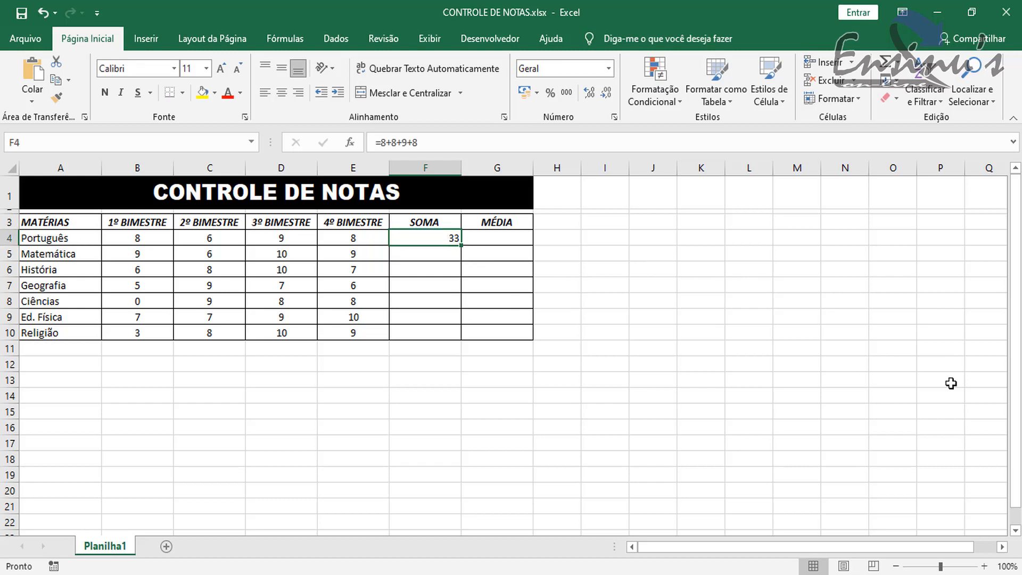
key("Delete")
type("=")
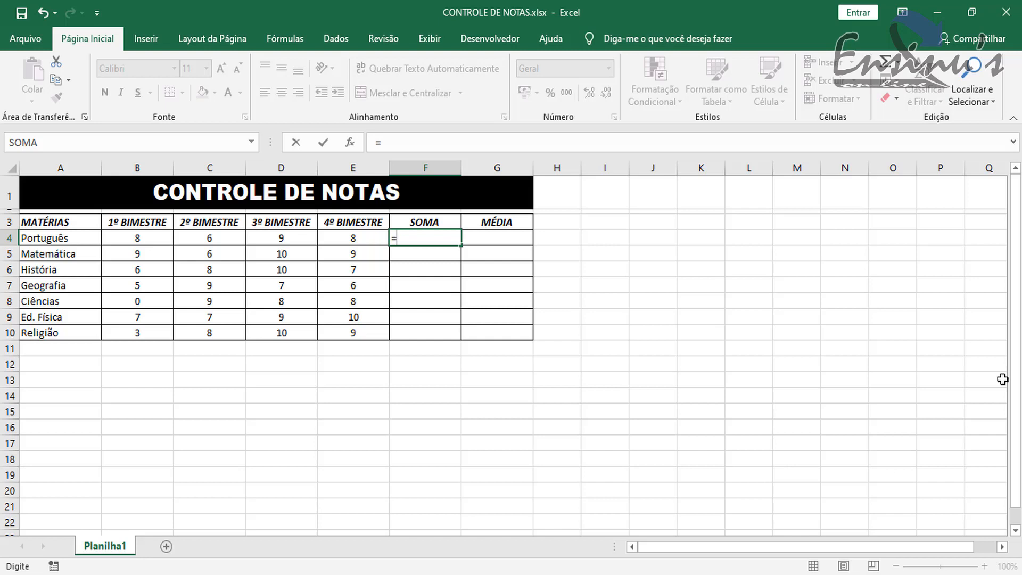
type("so")
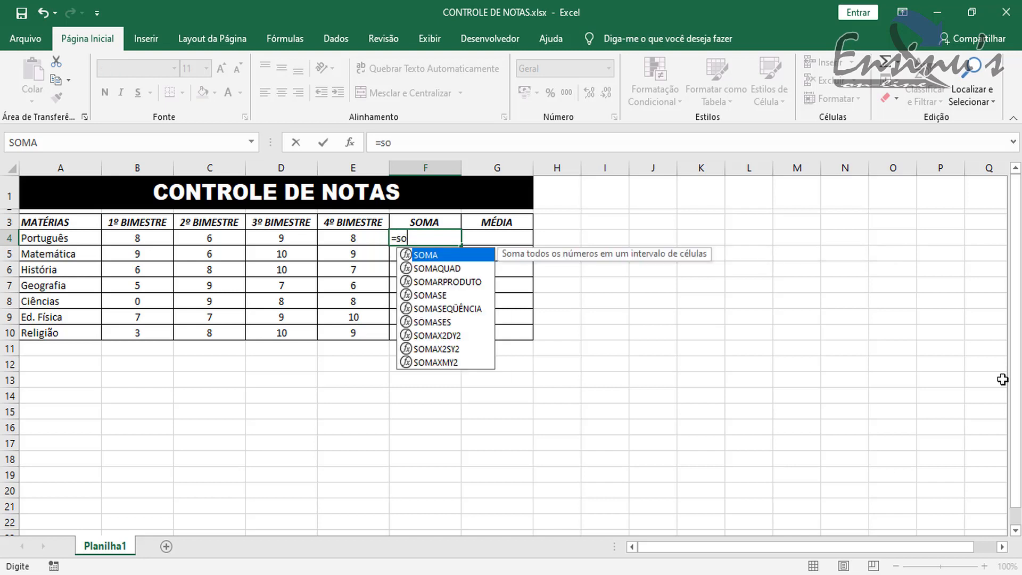
type("ma")
key("BackSpace")
key("BackSpace")
key("BackSpace")
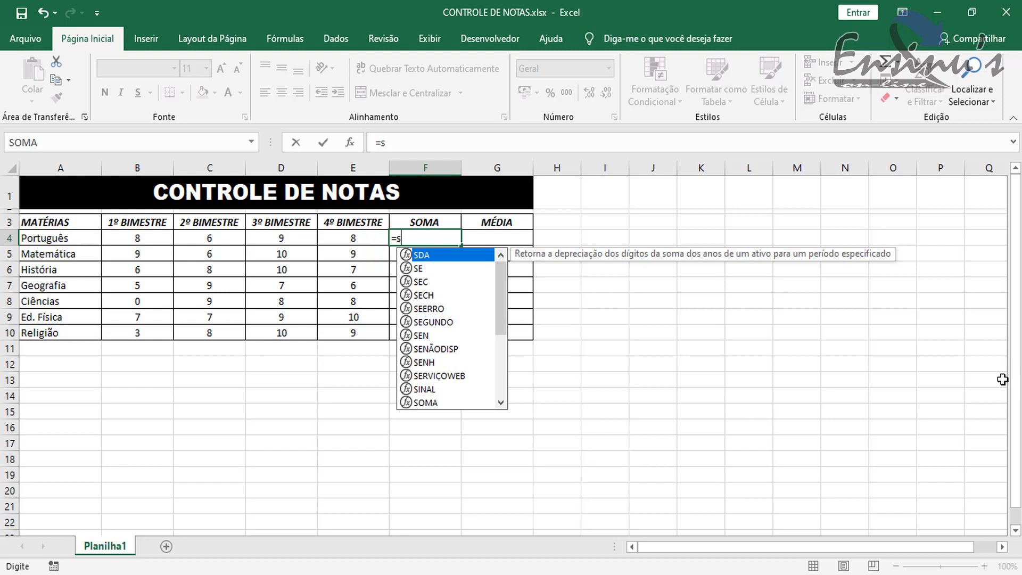
type("o")
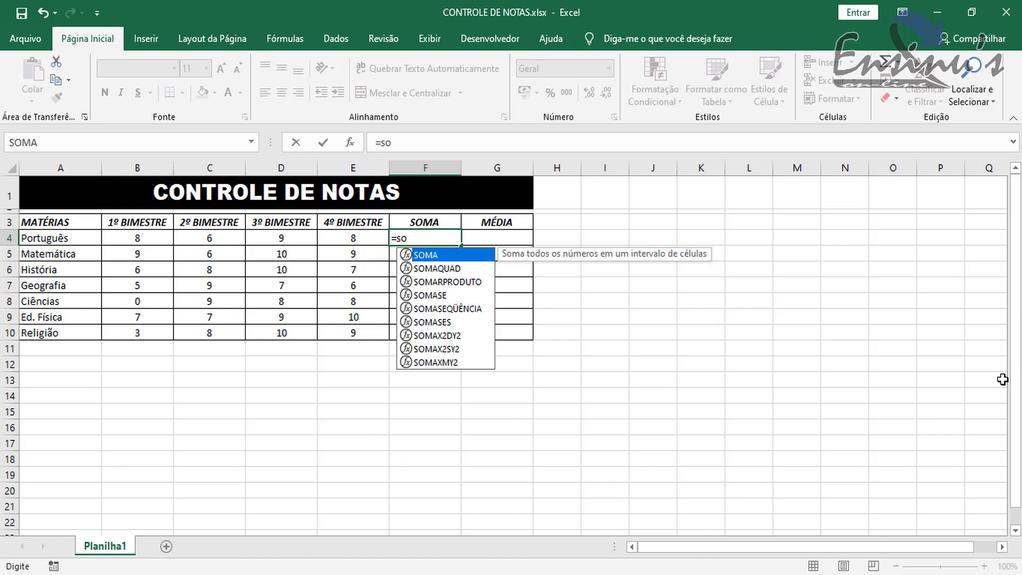
double_click(436, 255)
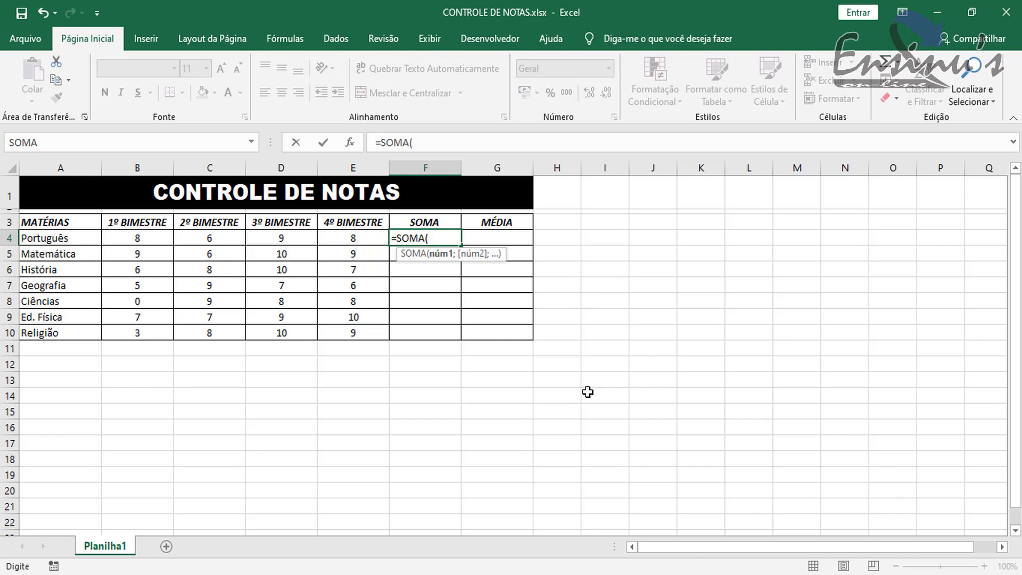
- Use the Português grades B4:E4 as the SOMA range and complete the formula in F4
left_click(129, 236)
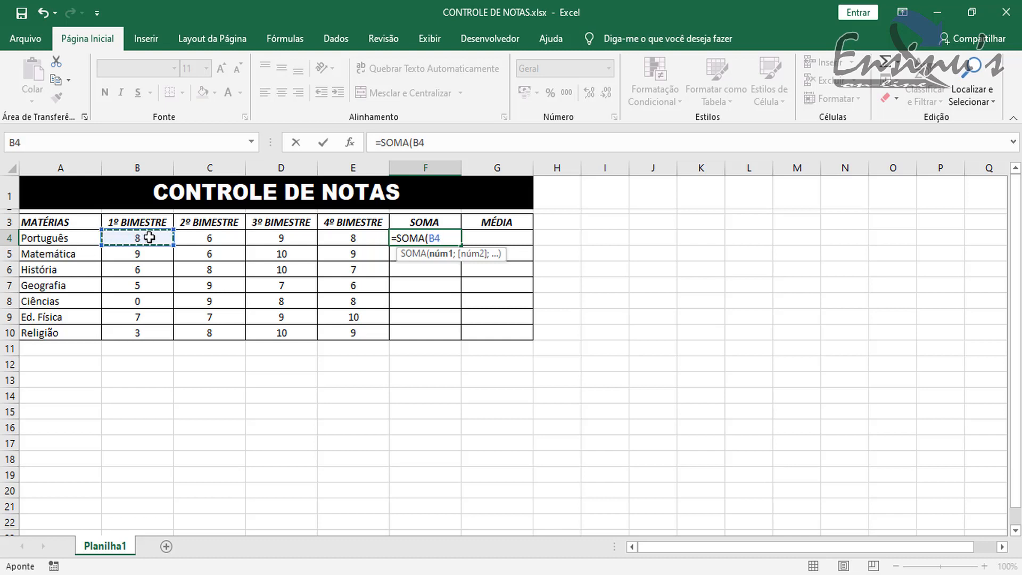
left_click_drag(167, 237, 180, 238)
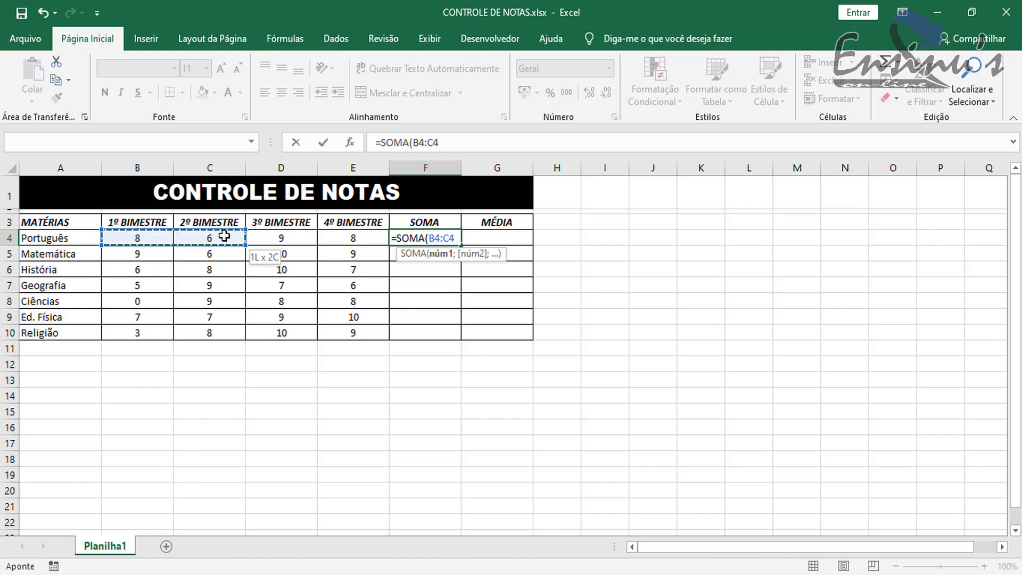
left_click_drag(243, 237, 262, 238)
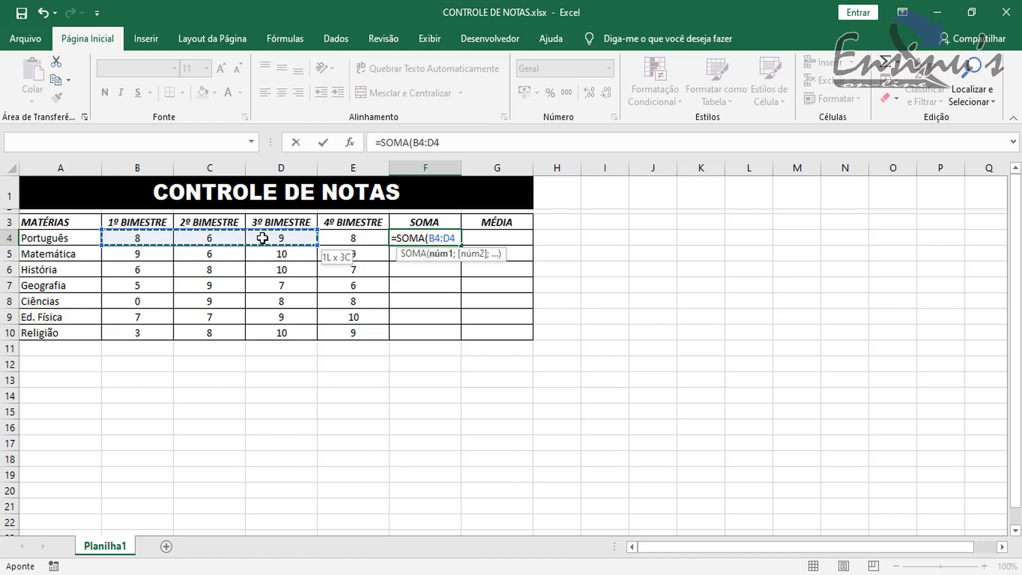
left_click_drag(313, 239, 331, 239)
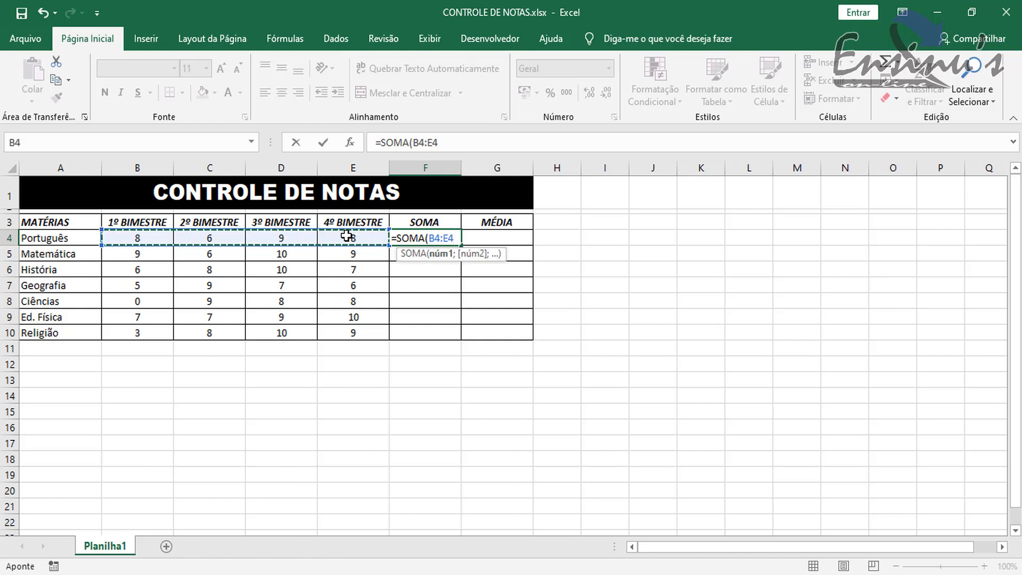
type(")")
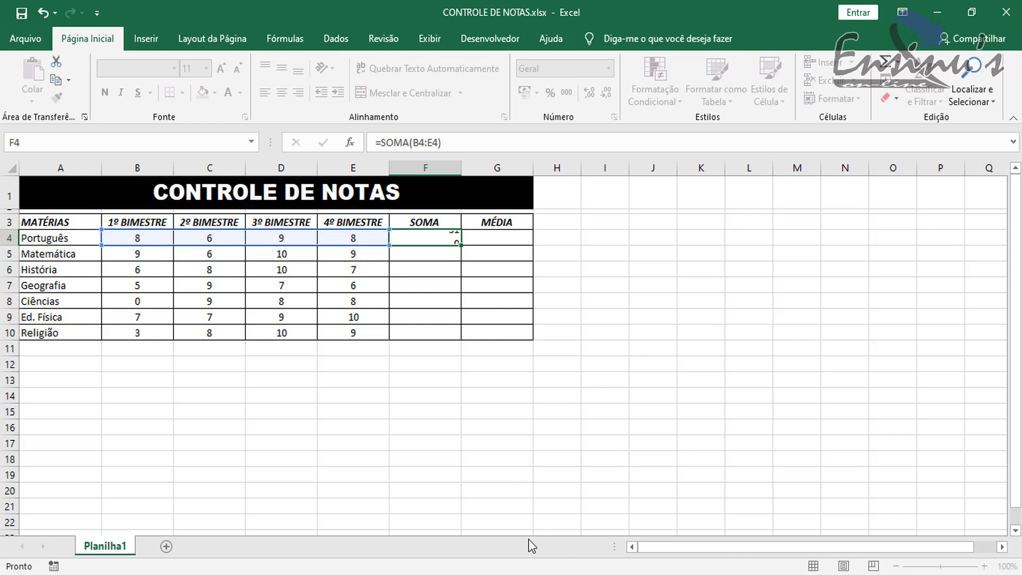
key("Return")
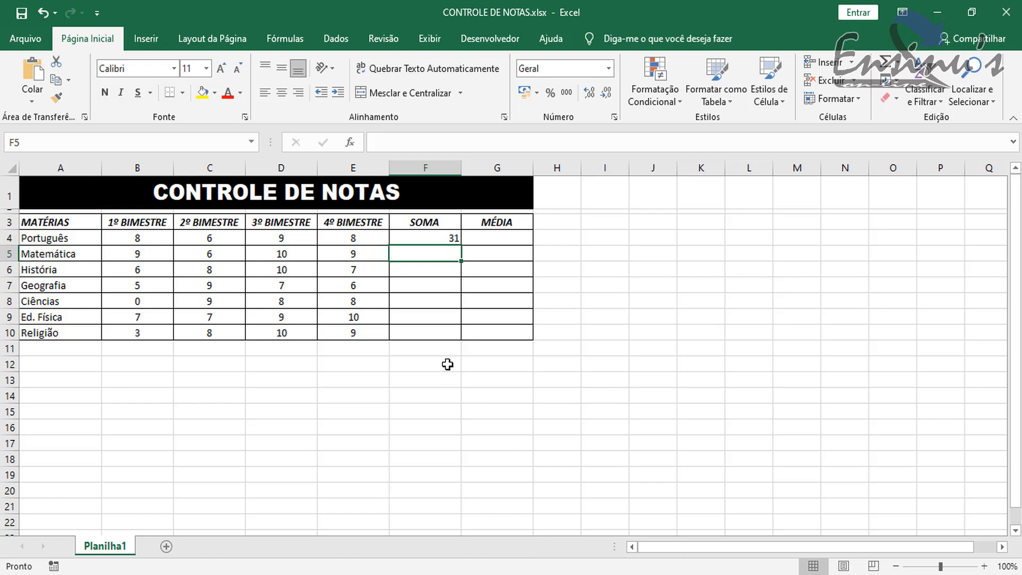
- Examine the SOMA formula in cell F4 and the grade range it refers to
left_click(424, 237)
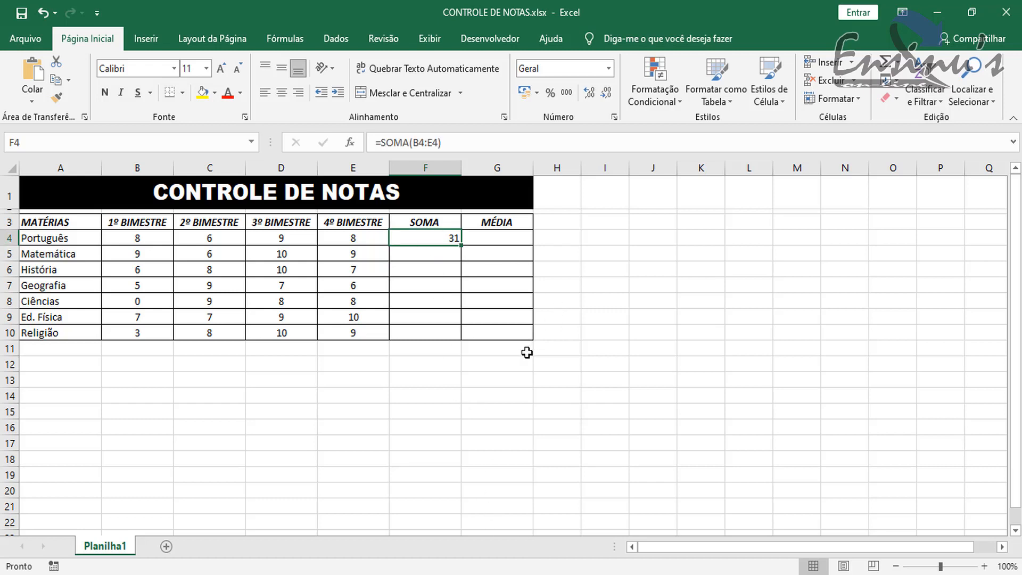
double_click(446, 240)
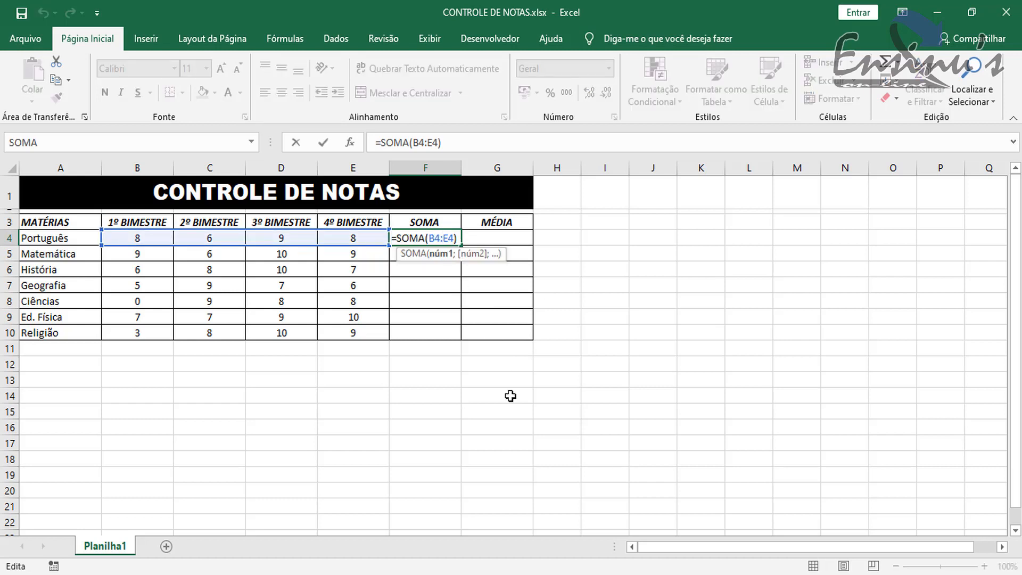
key("Return")
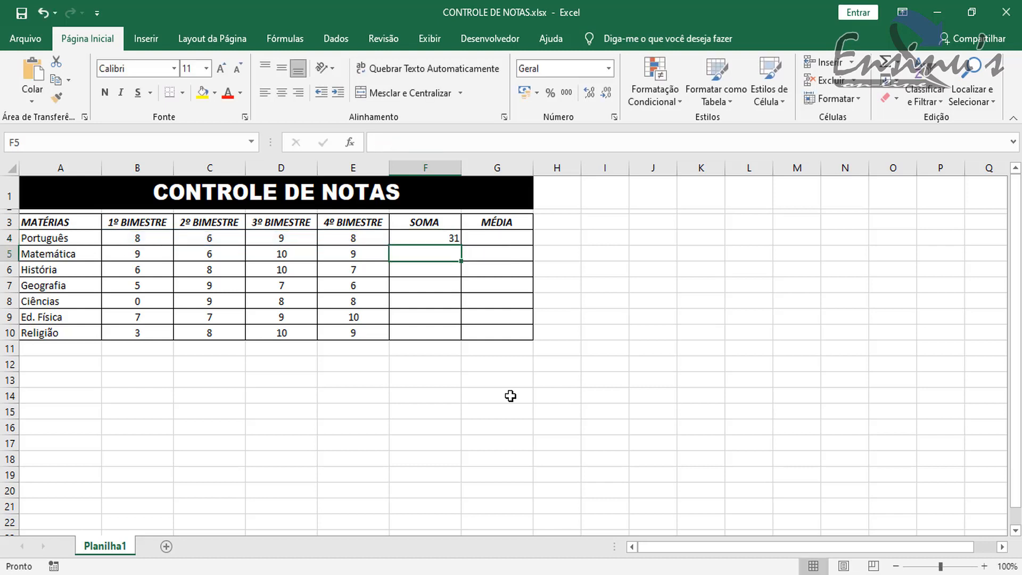
left_click(449, 239)
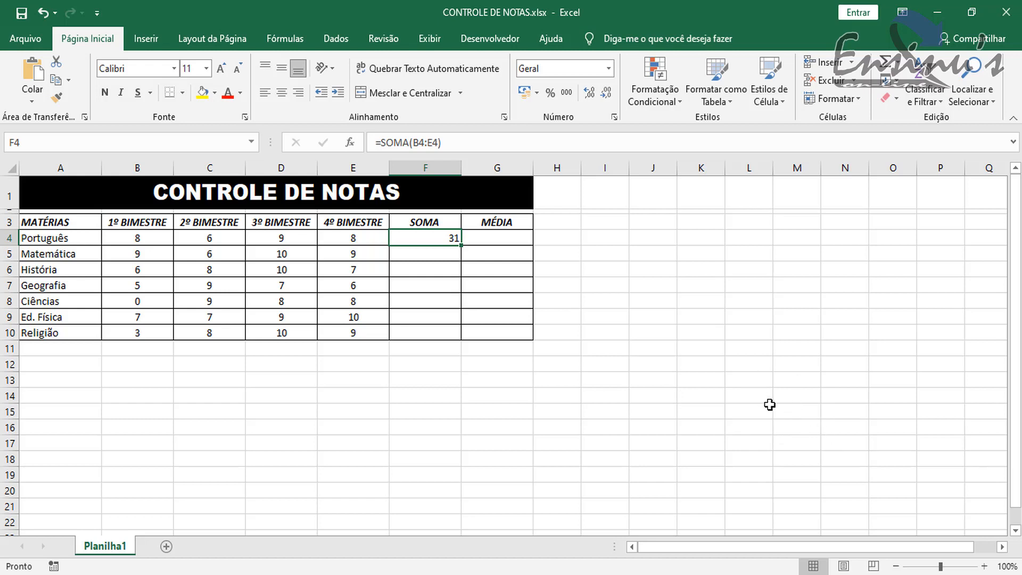
double_click(437, 238)
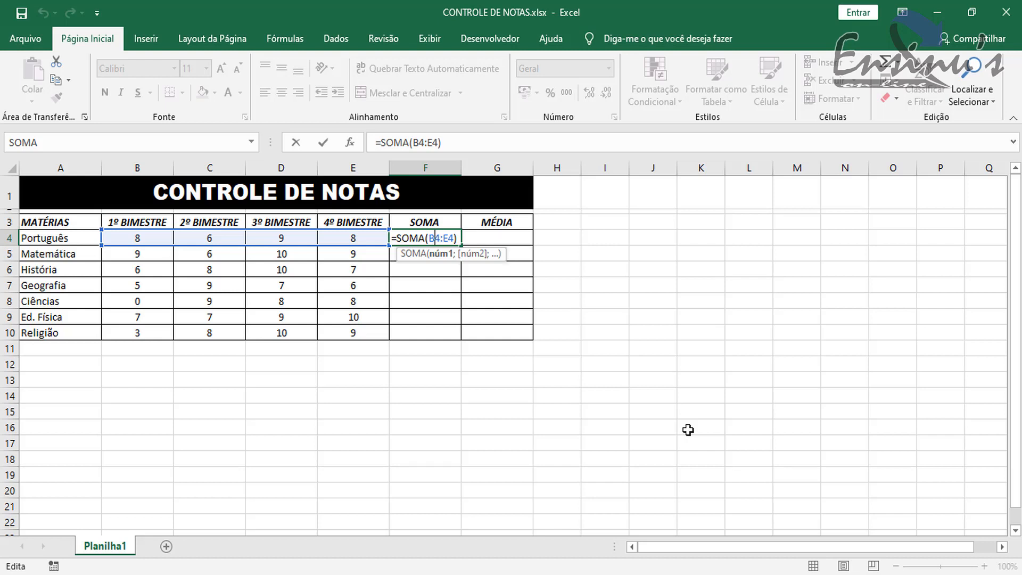
key("Return")
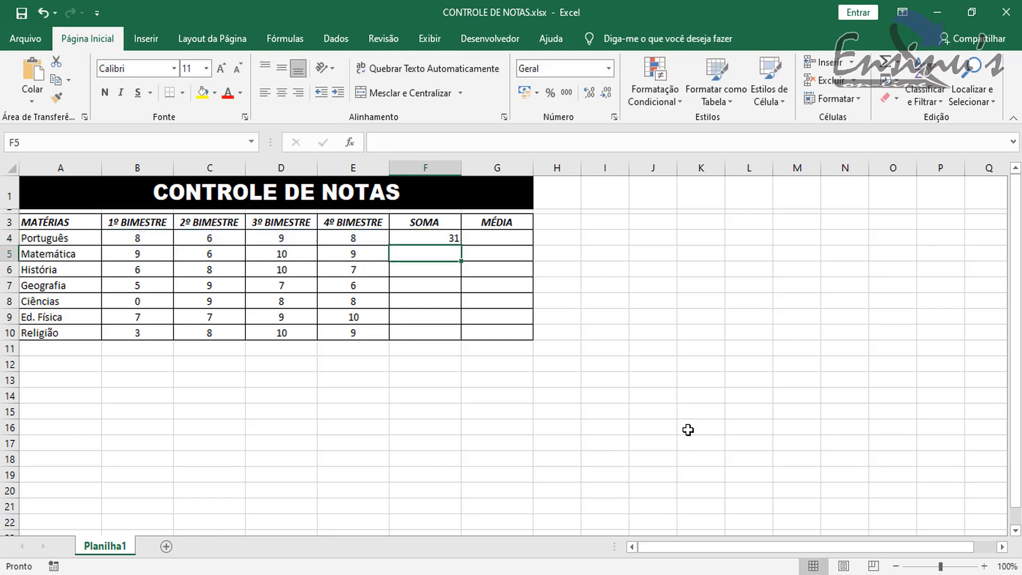
- Change the Português grade for the 2º BIMESTRE in cell C4 to 8
left_click(213, 239)
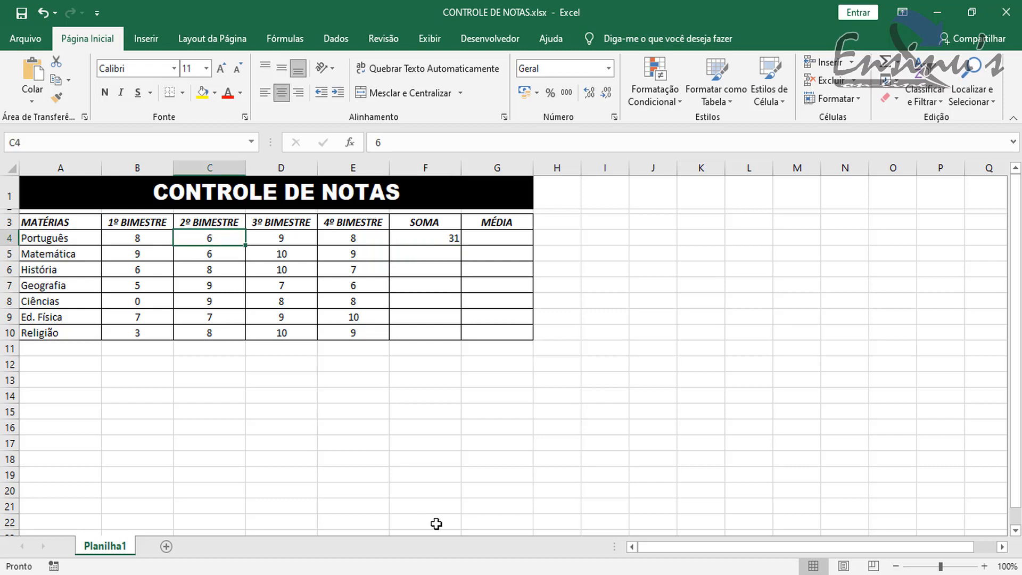
type("8")
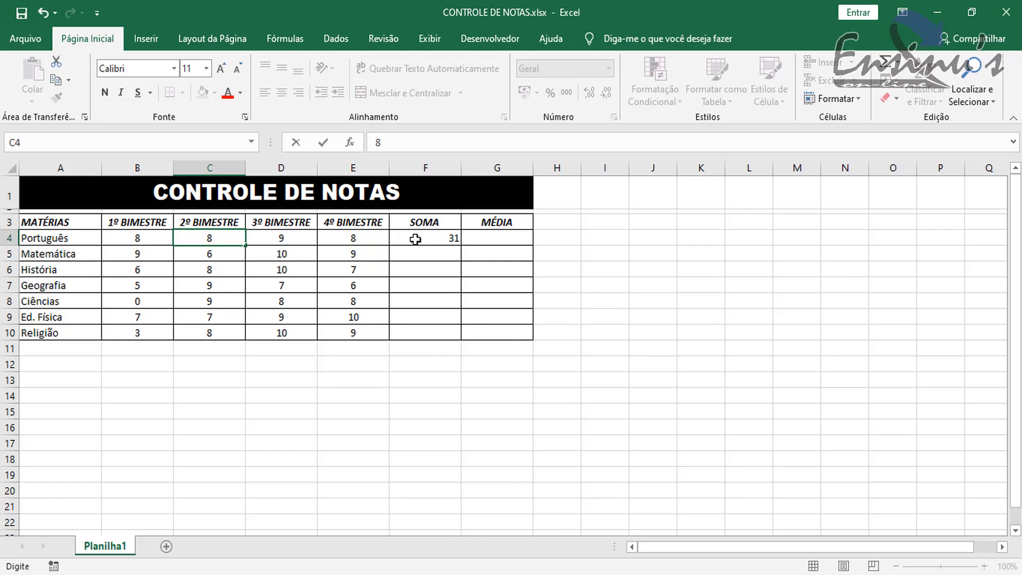
key("ctrl+Return")
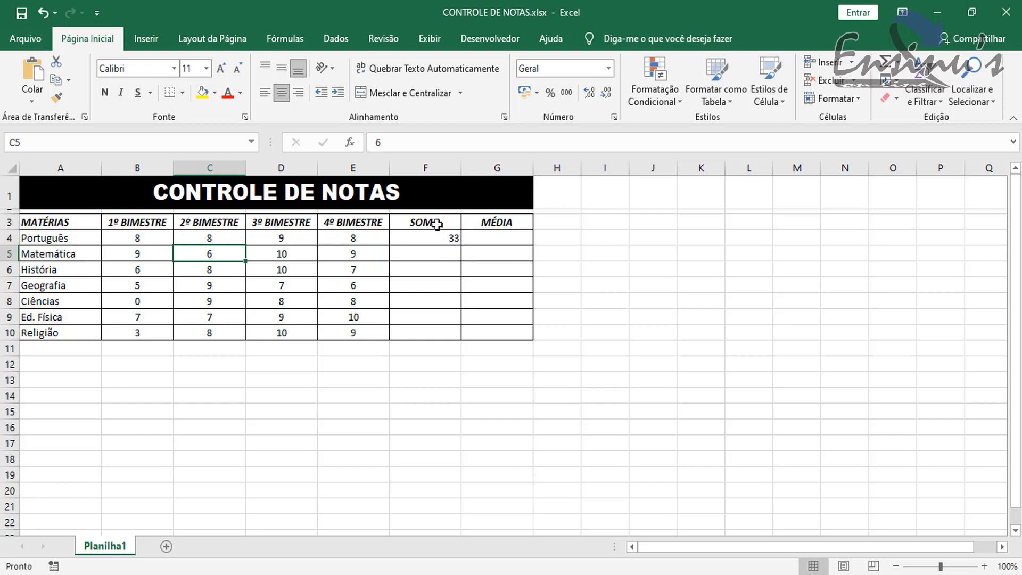
- Change the Português grade for the 4º BIMESTRE in cell E4 to 5
left_click(351, 239)
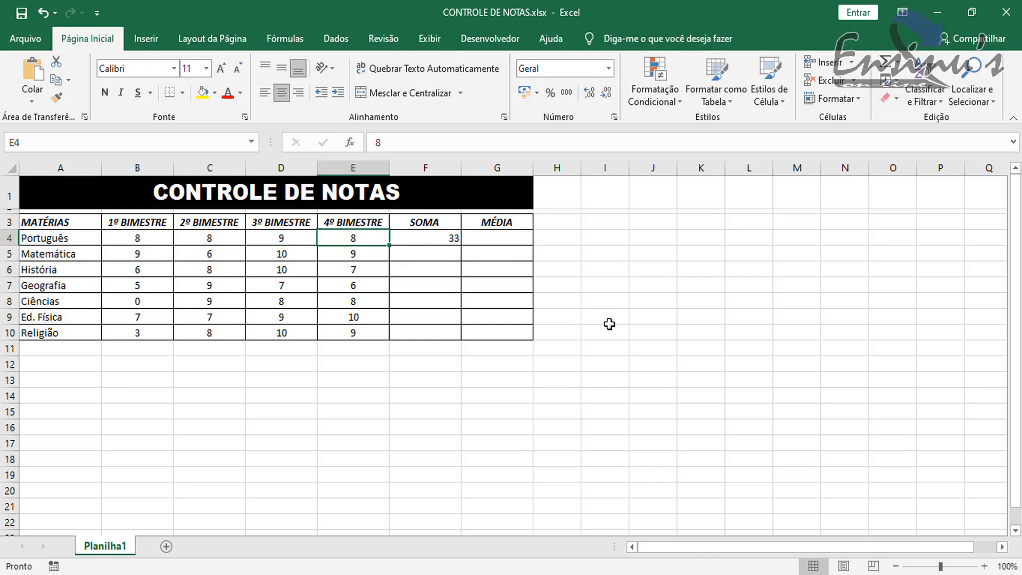
type("5")
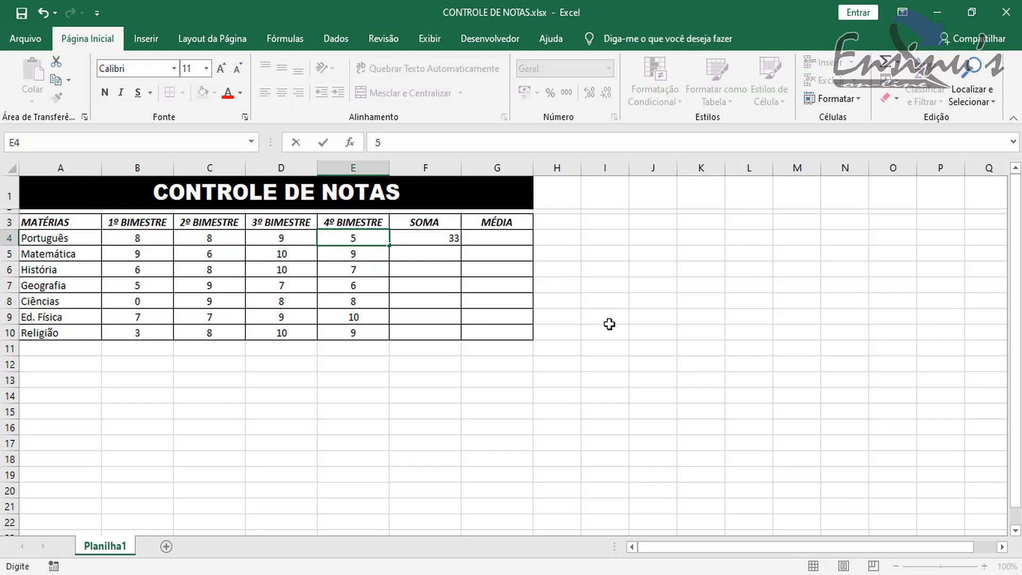
key("Return")
left_click(307, 238)
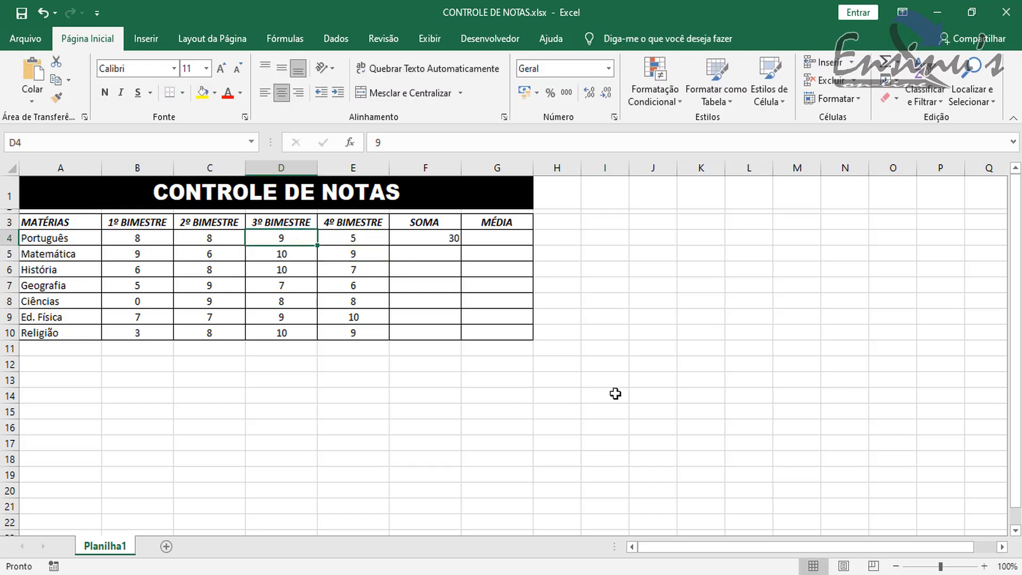
- Change the Português grades to 6 for the 3º BIMESTRE in D4 and 6 for the 1º BIMESTRE in B4
type("6")
key("Return")
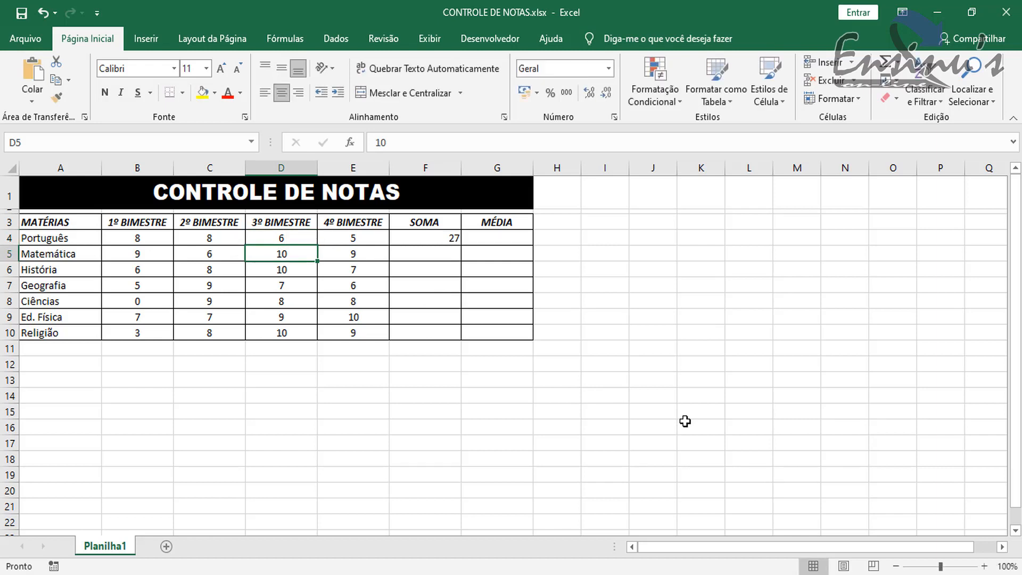
left_click(134, 242)
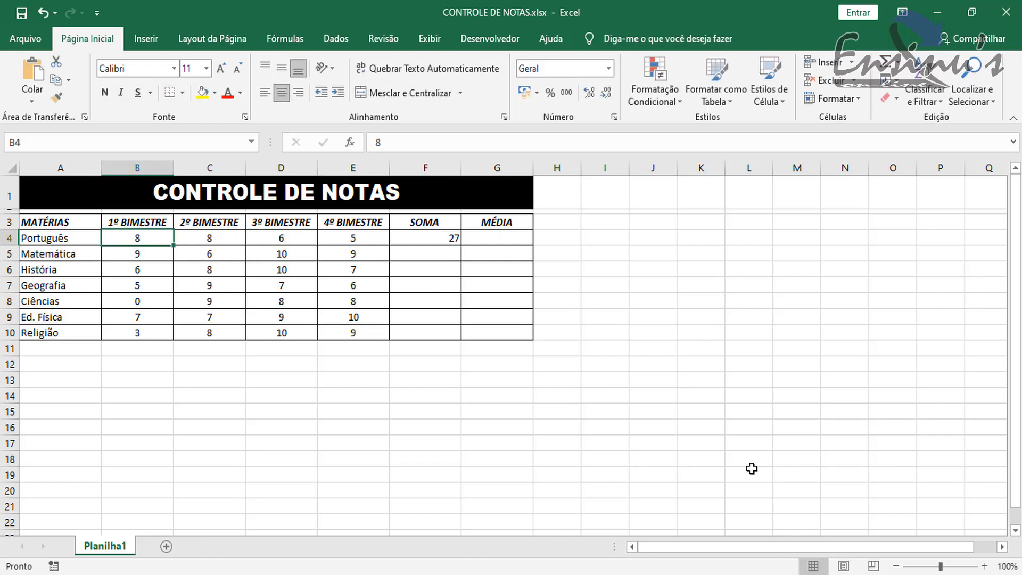
type("6")
key("Return")
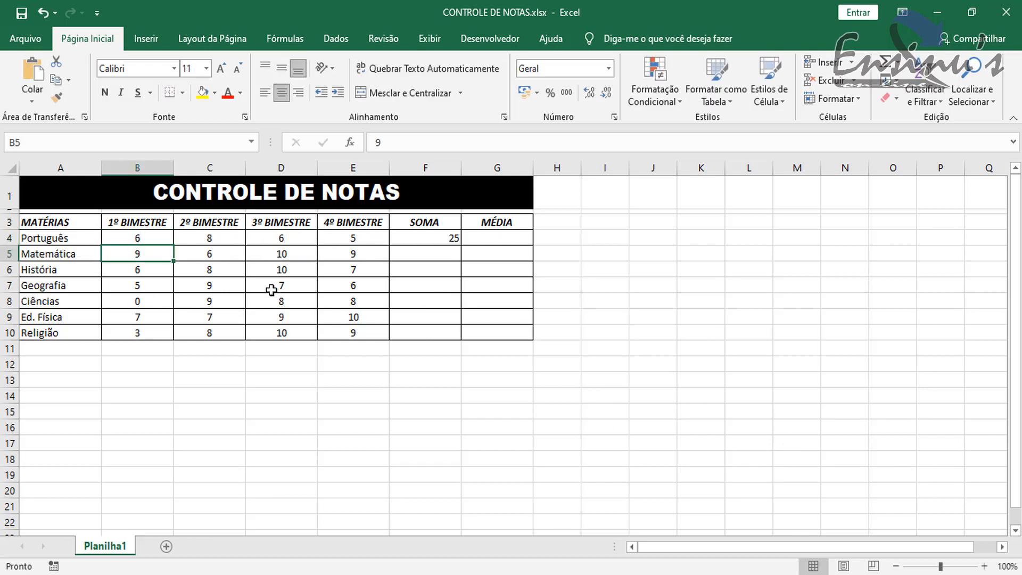
- Change the Português grades to 9 for the 2º BIMESTRE in C4 and 8 for the 4º BIMESTRE in E4
left_click(224, 235)
type("9")
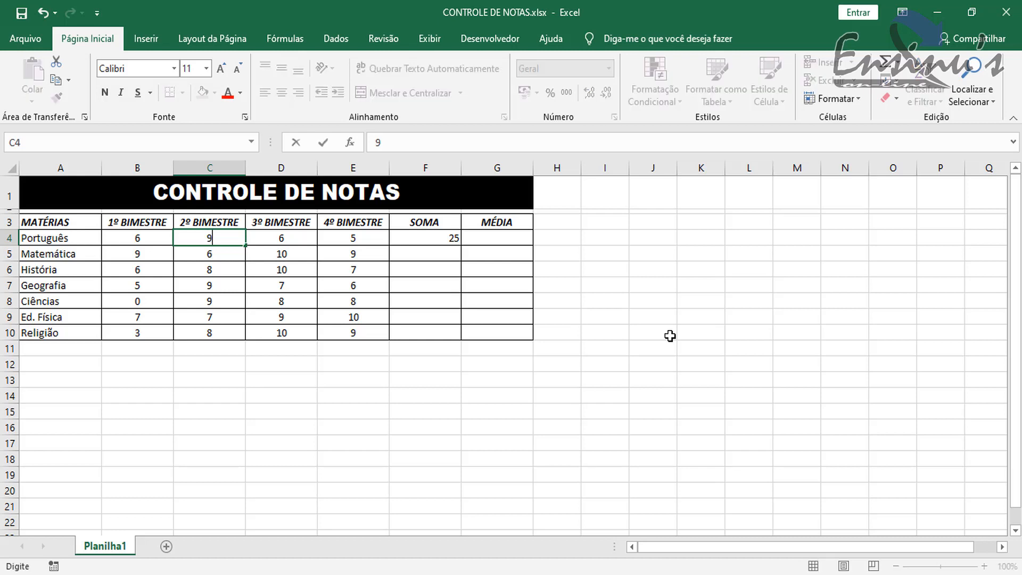
key("Return")
left_click(352, 236)
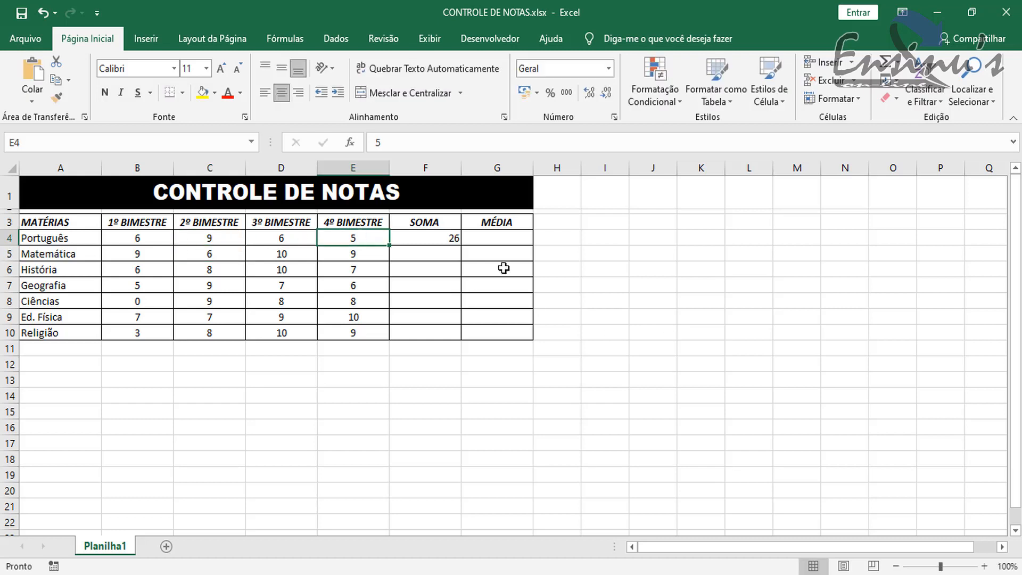
type("8")
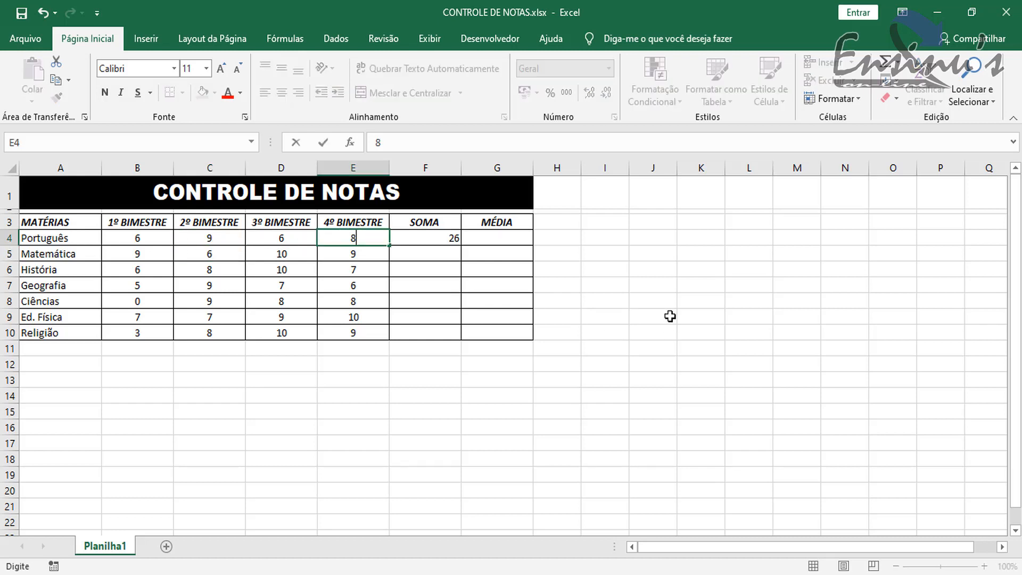
key("Return")
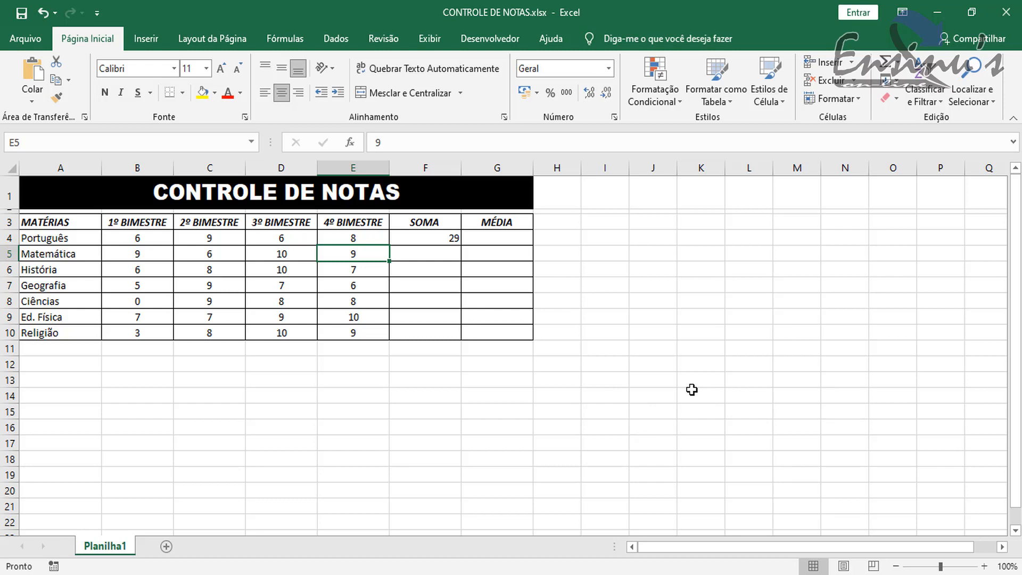
- Sum the Matemática grades in cell F5 with the formula =soma(B5:E5)
left_click(428, 253)
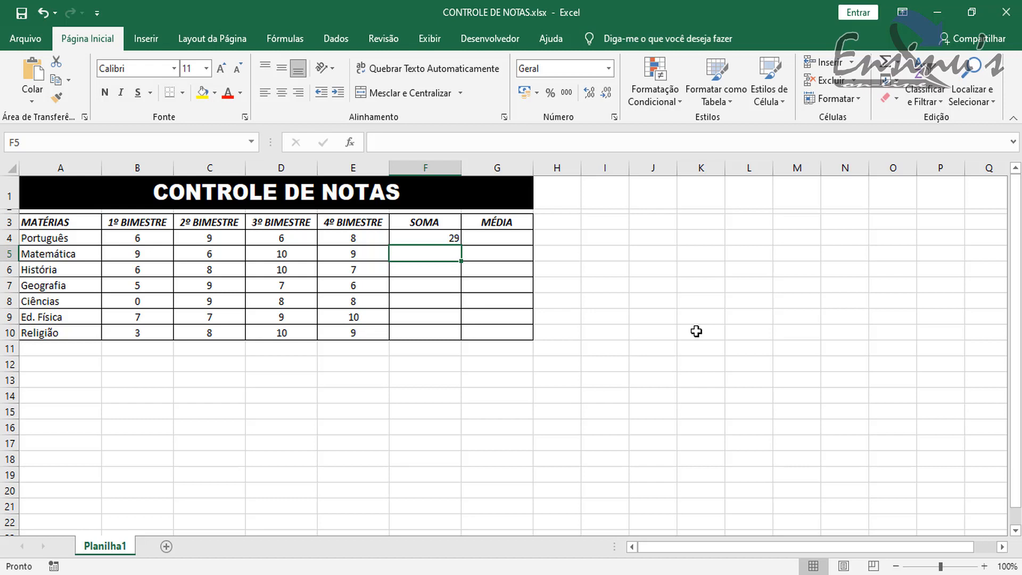
type("=")
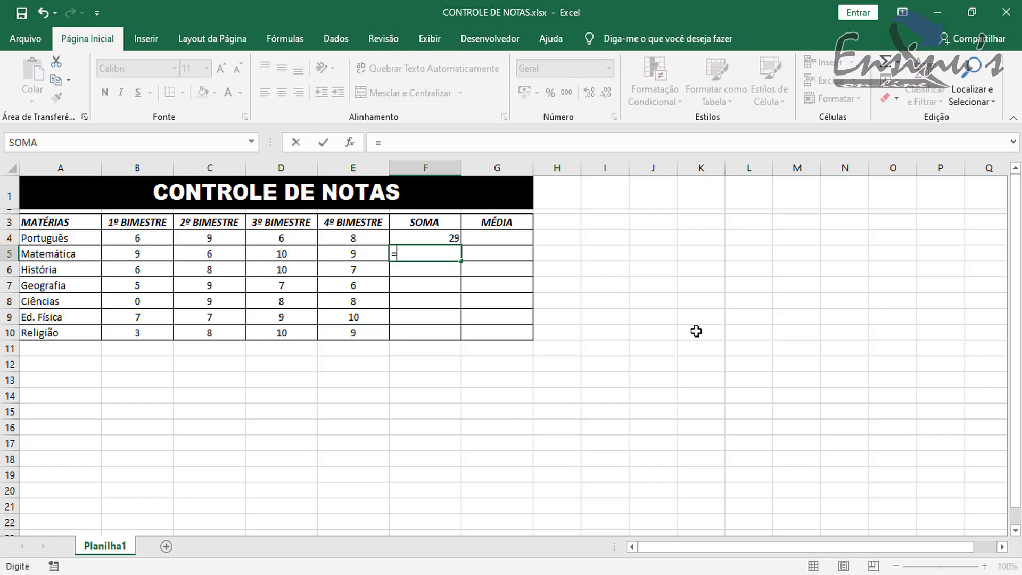
type("soma")
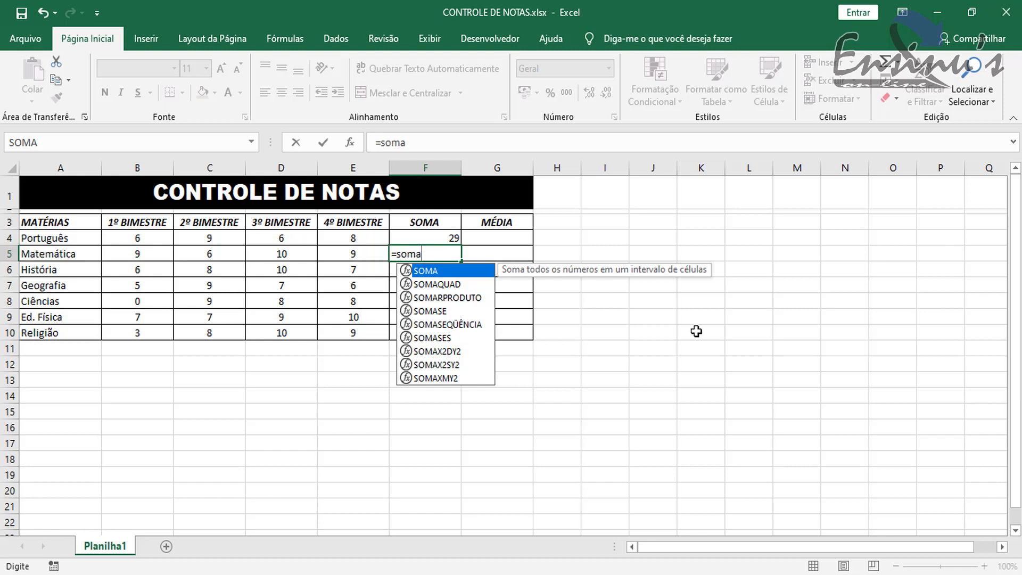
type("(")
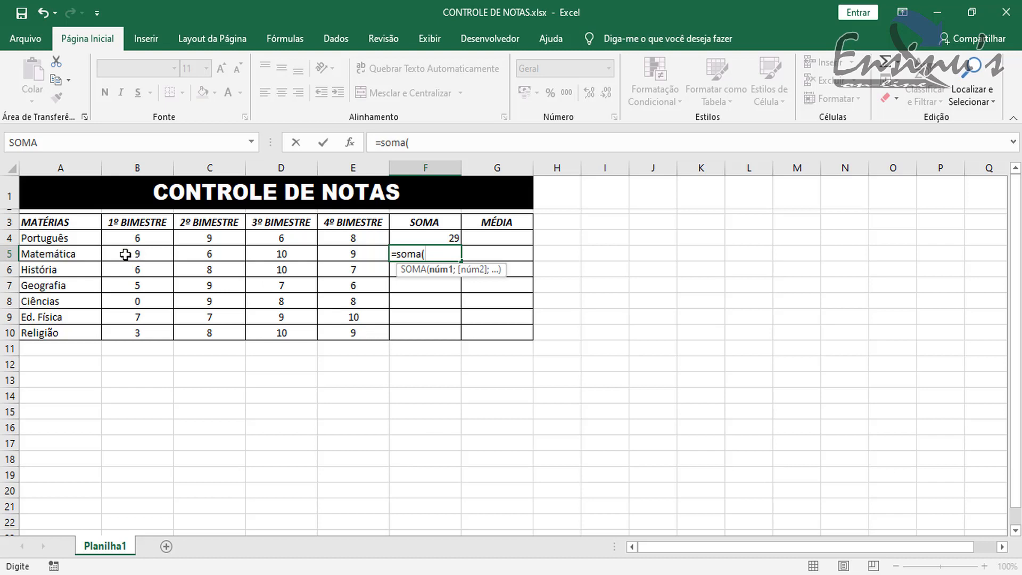
left_click_drag(125, 254, 366, 255)
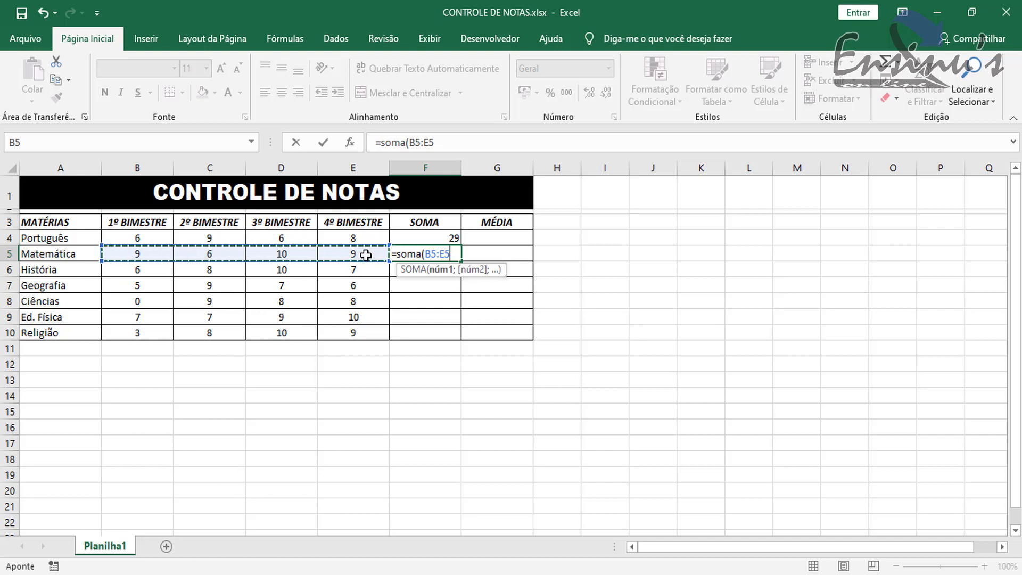
type(")")
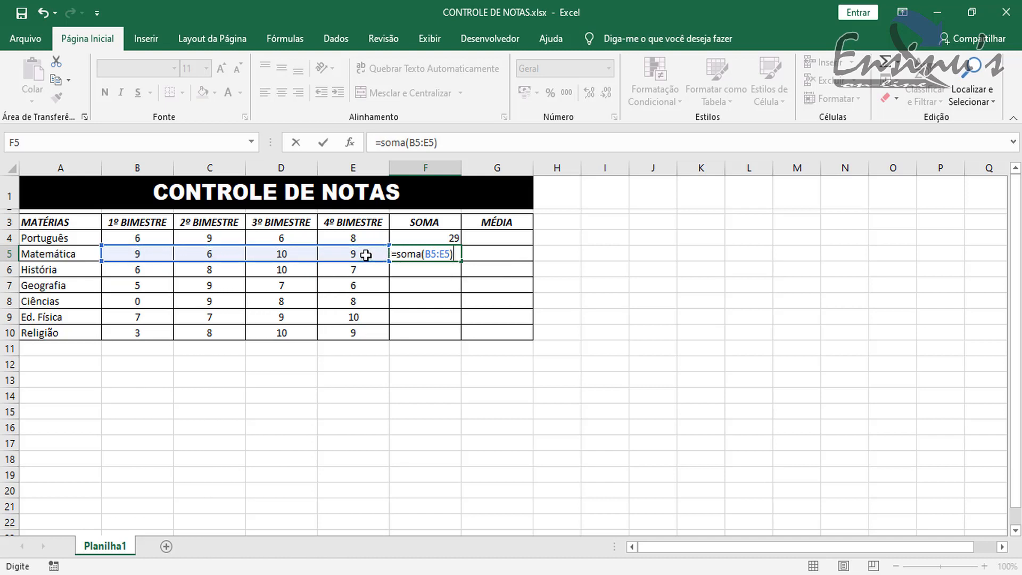
key("ctrl+Return")
key("Return")
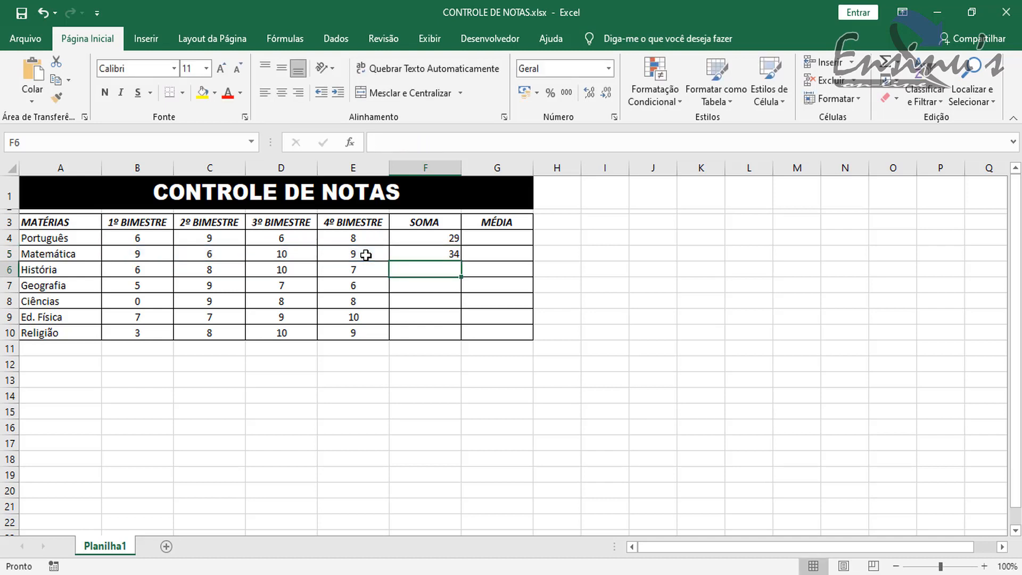
- Sum the História grades in cell F6 with the formula =soma(B6:E6)
type("=soma")
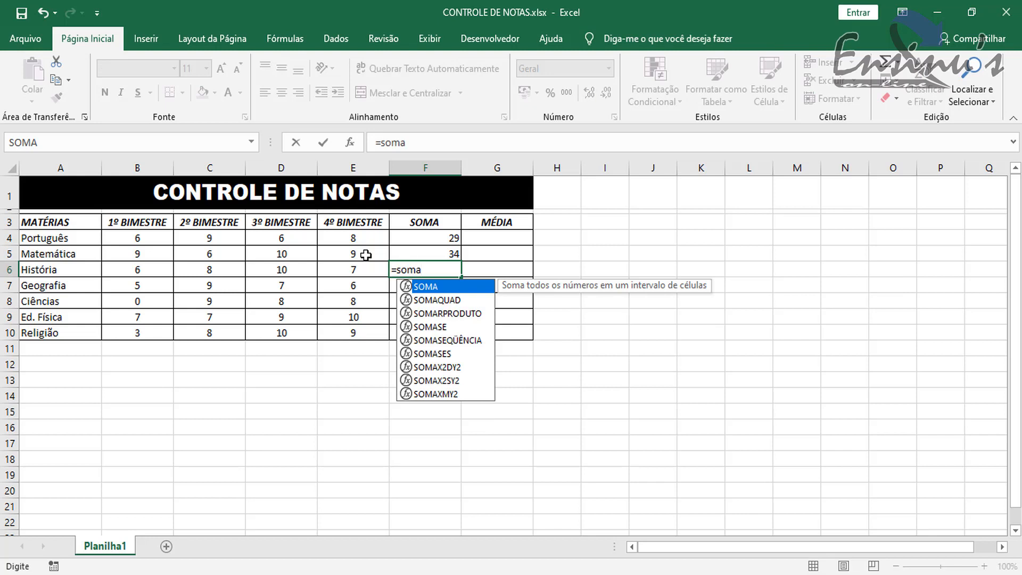
type("(")
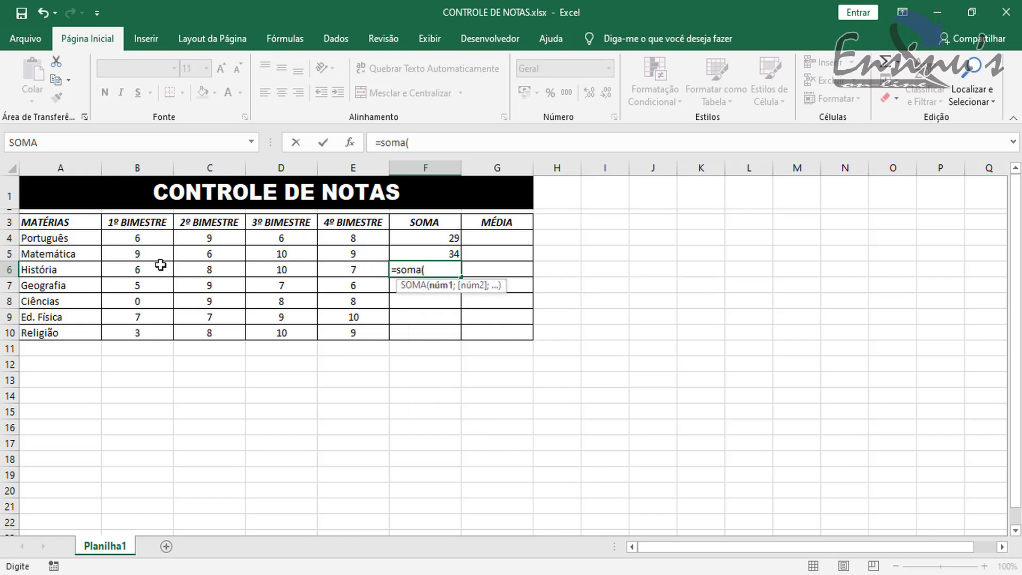
left_click_drag(128, 272, 332, 271)
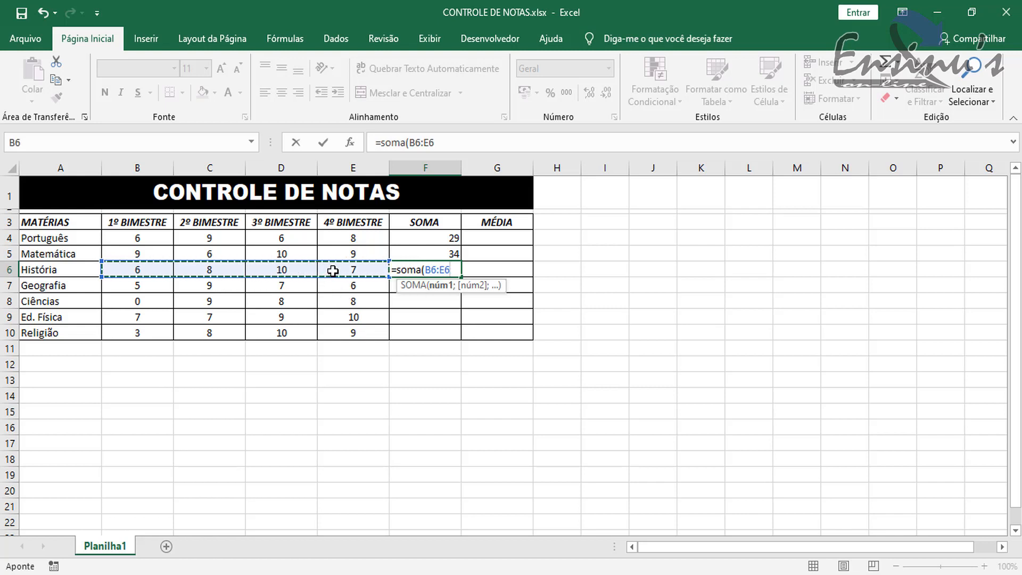
type(")")
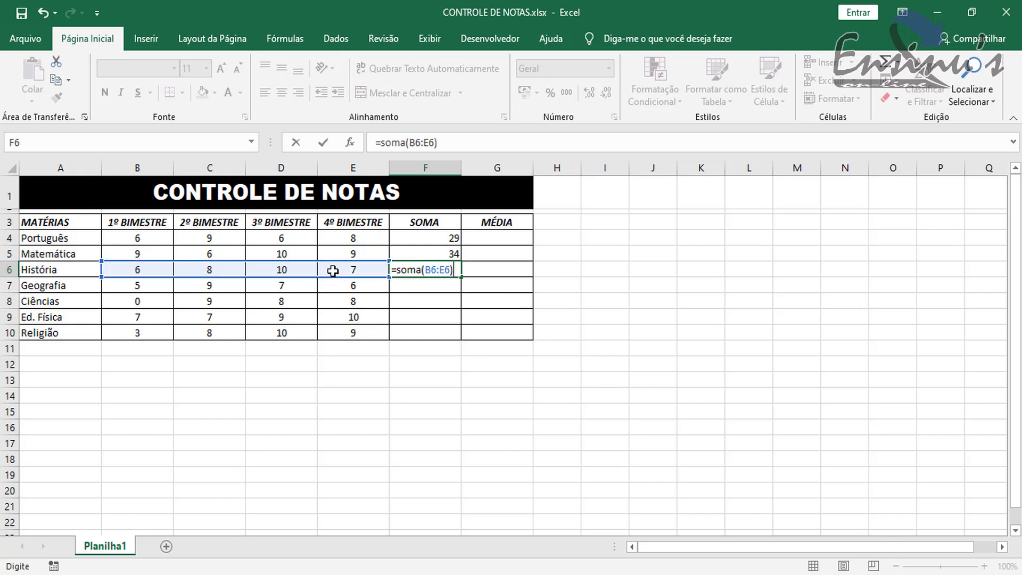
key("Return")
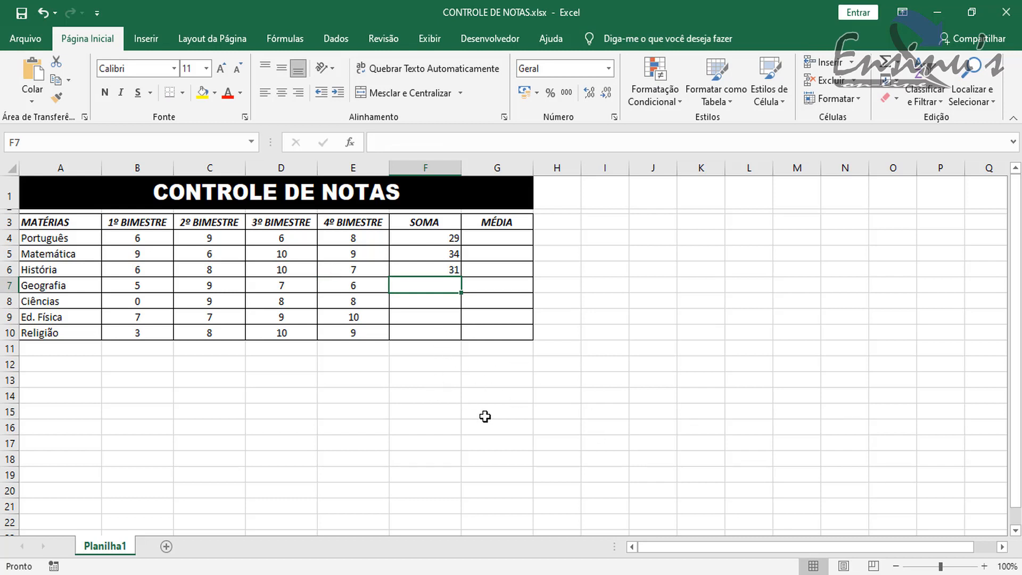
- Sum the Geografia grades in cell F7 with the formula =soma(B7:E7)
type("=soma")
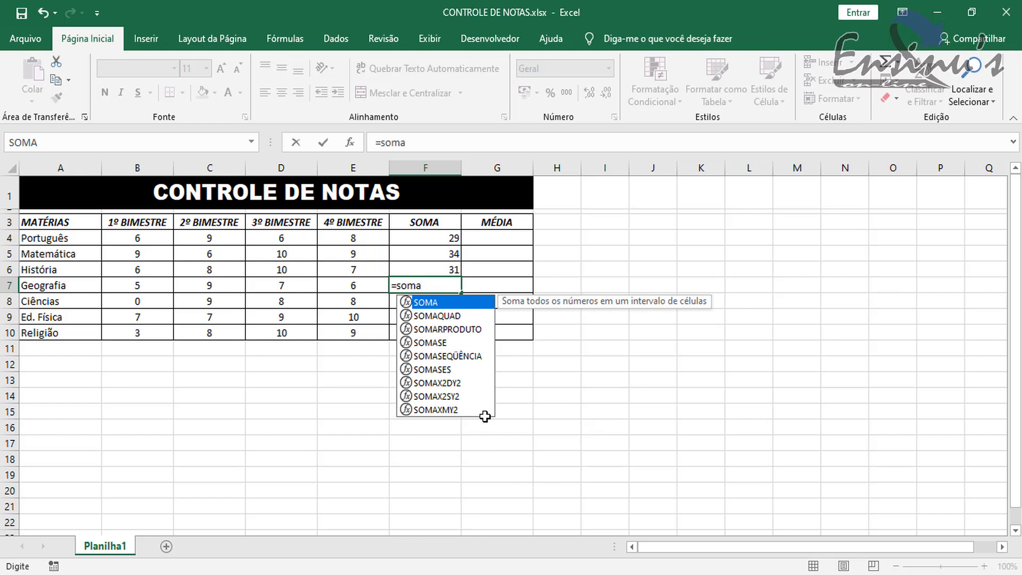
type("(")
left_click(135, 287)
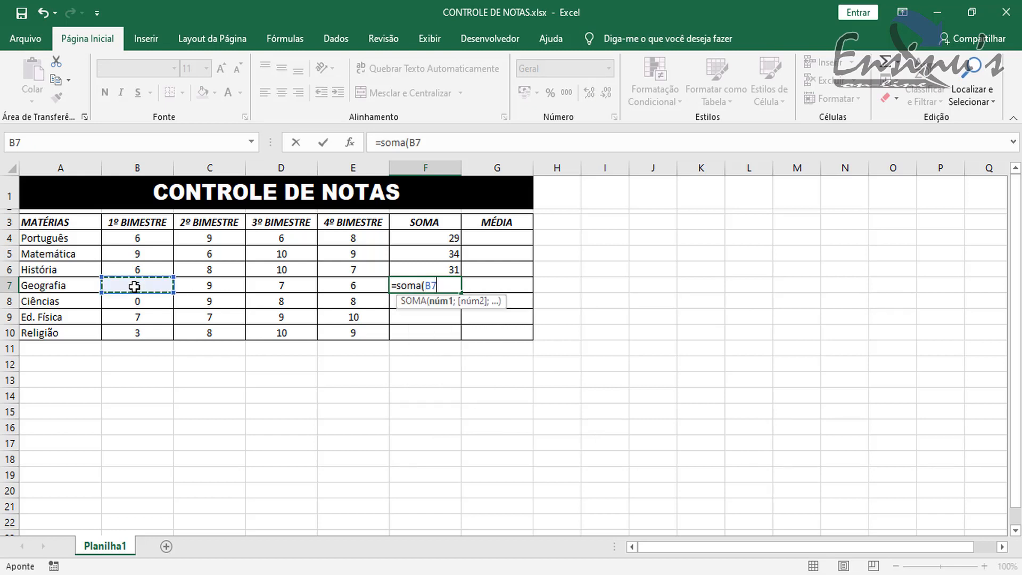
left_click_drag(135, 287, 334, 287)
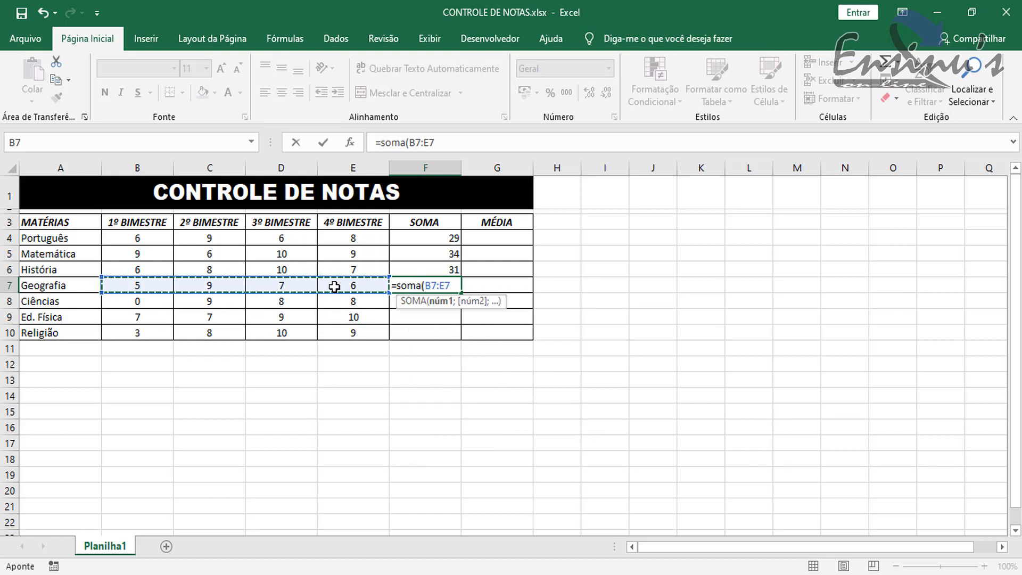
type(")")
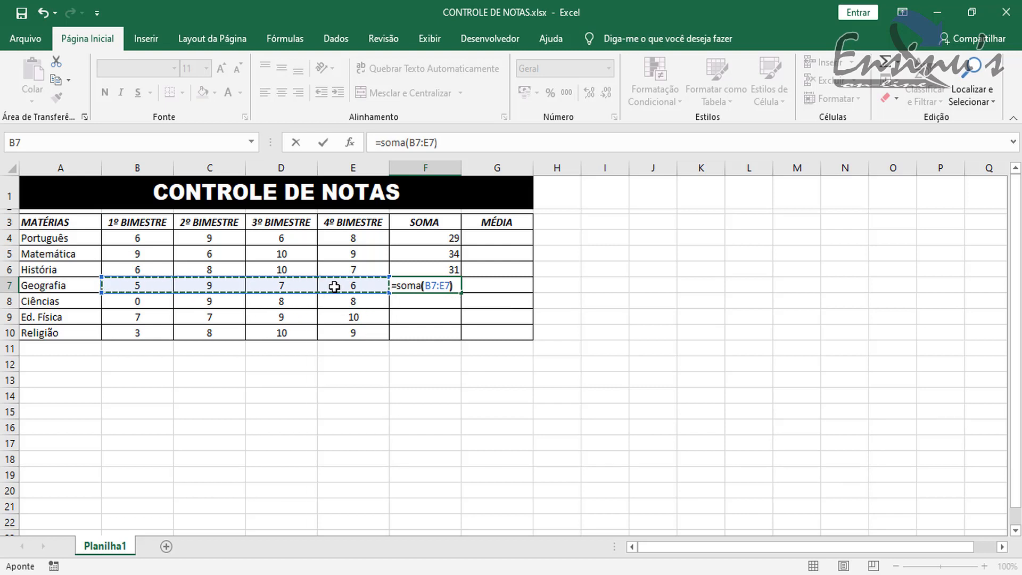
key("Return")
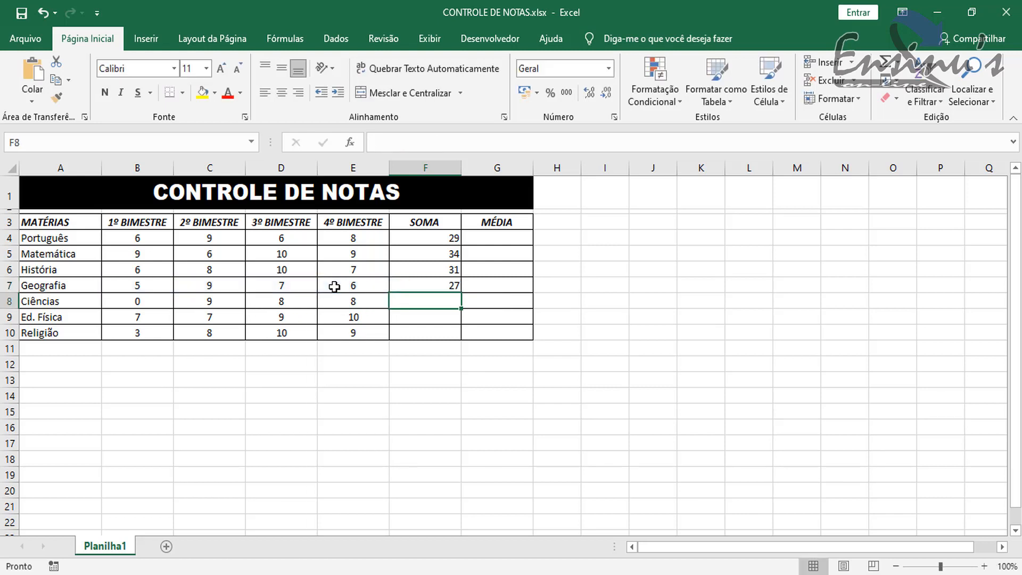
- Sum the Ciências grades in cell F8 with the formula =soma(B8:E8)
type("=soma(")
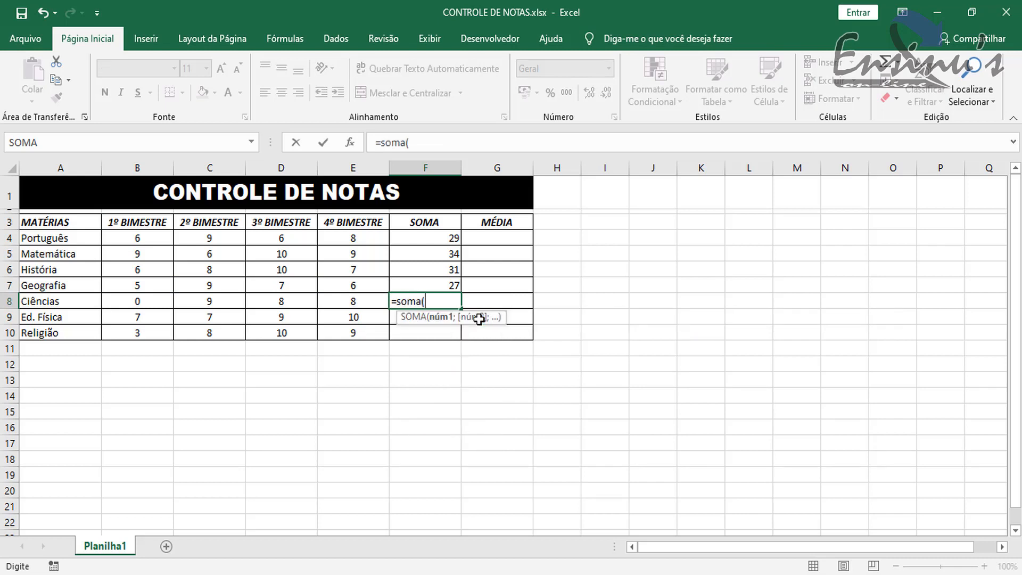
left_click_drag(152, 300, 344, 297)
type(")")
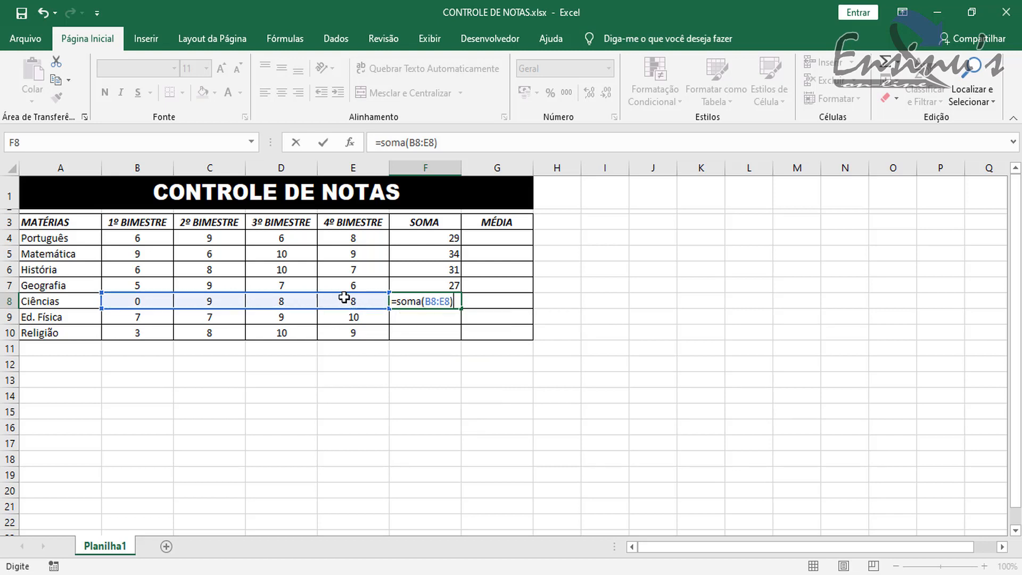
key("Return")
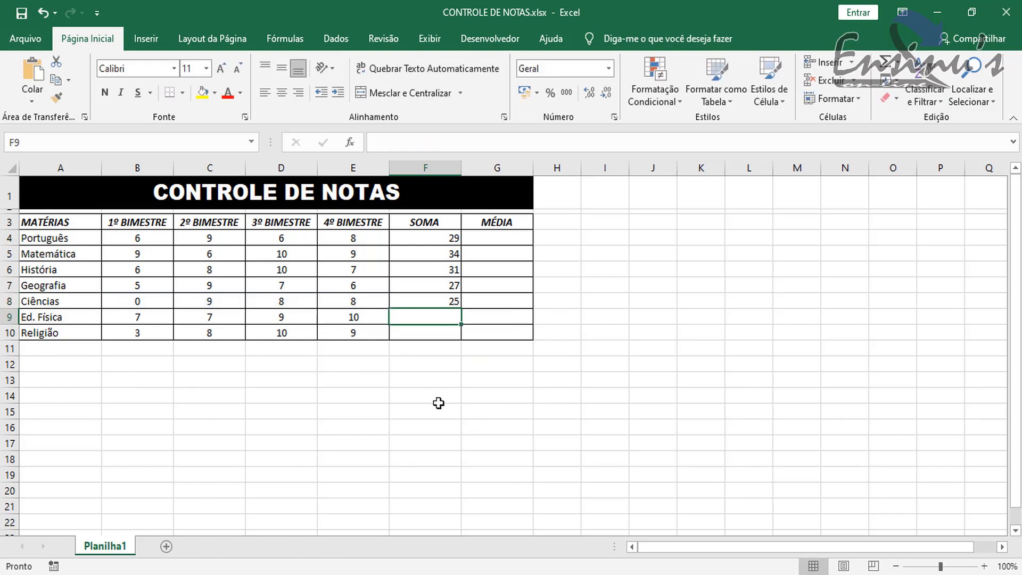
- Sum the Ed. Física grades in cell F9 with the formula =soma(B9:E9)
type("=")
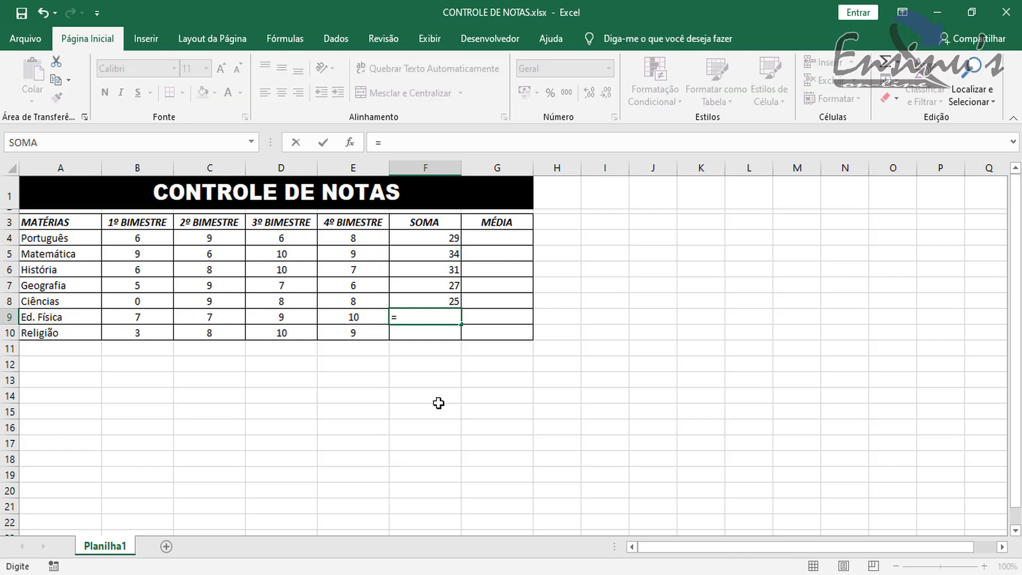
type("soma(")
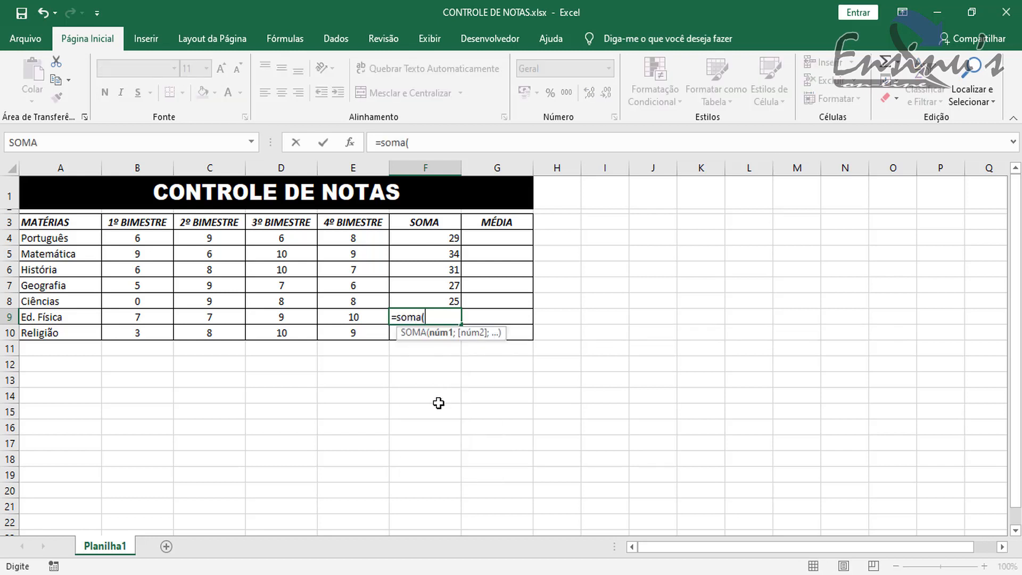
left_click_drag(139, 317, 337, 317)
type(")")
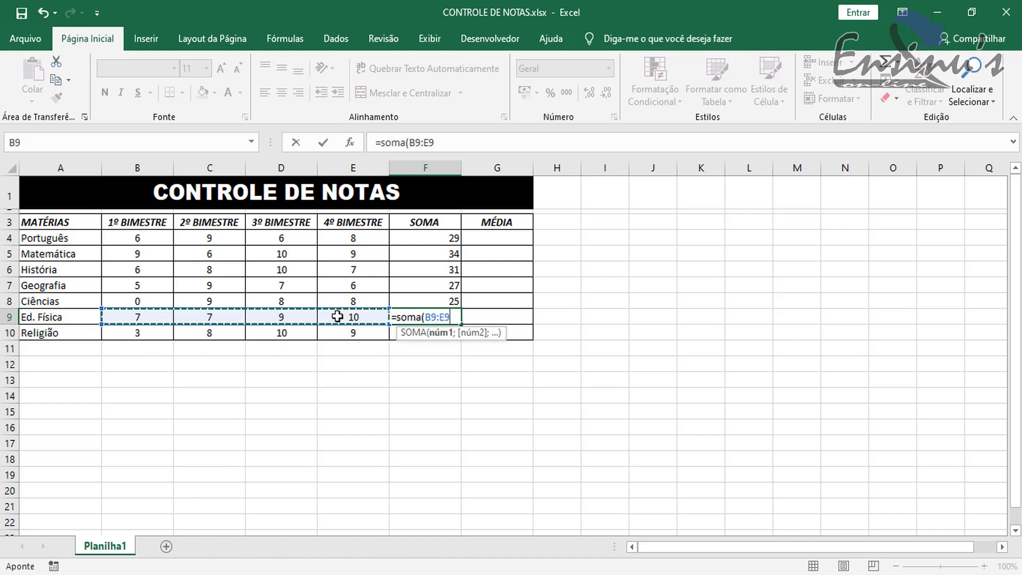
key("Return")
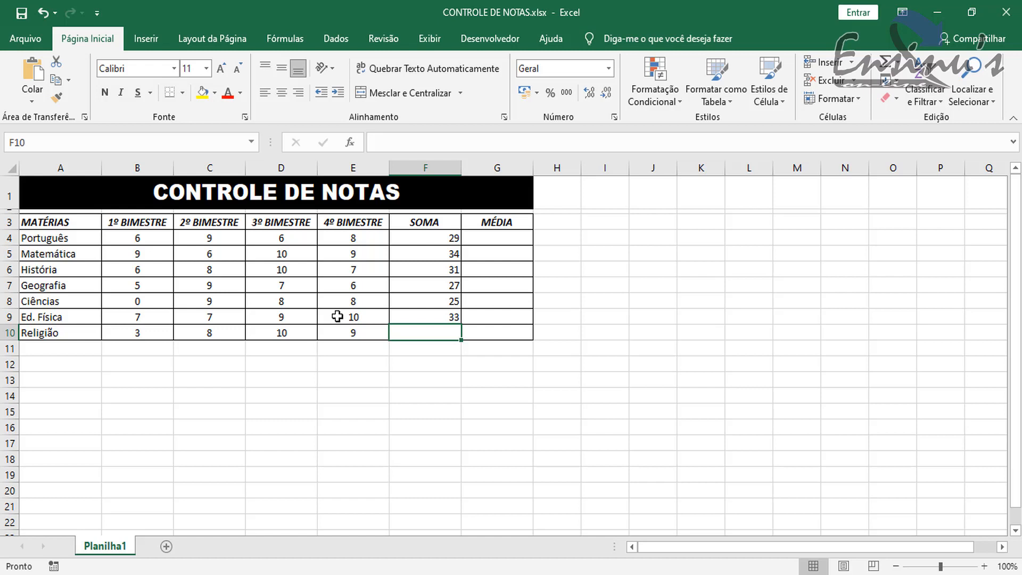
- Sum the Religião grades in cell F10 with the formula =soma(B10:E10)
type("=soma")
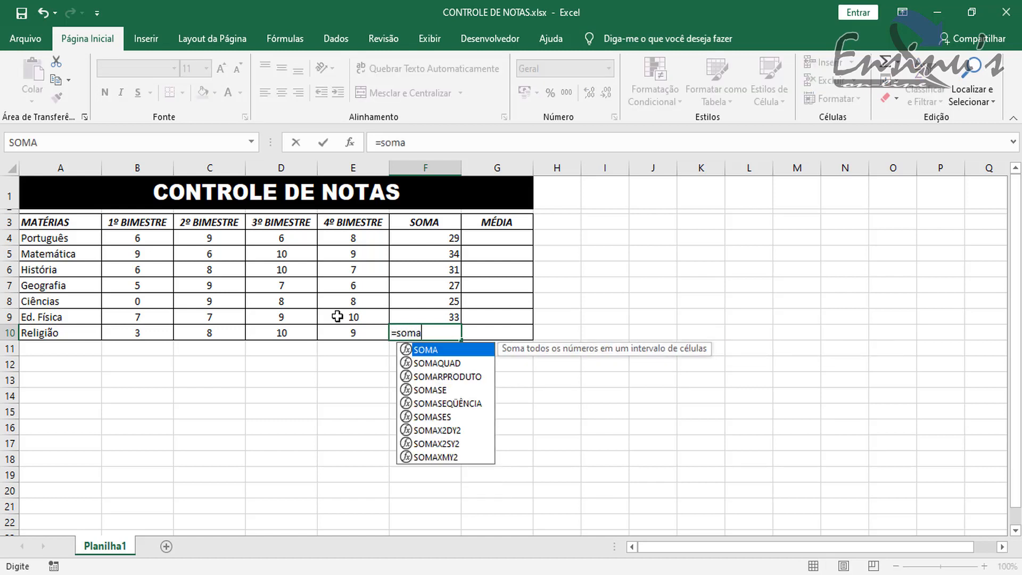
type("(")
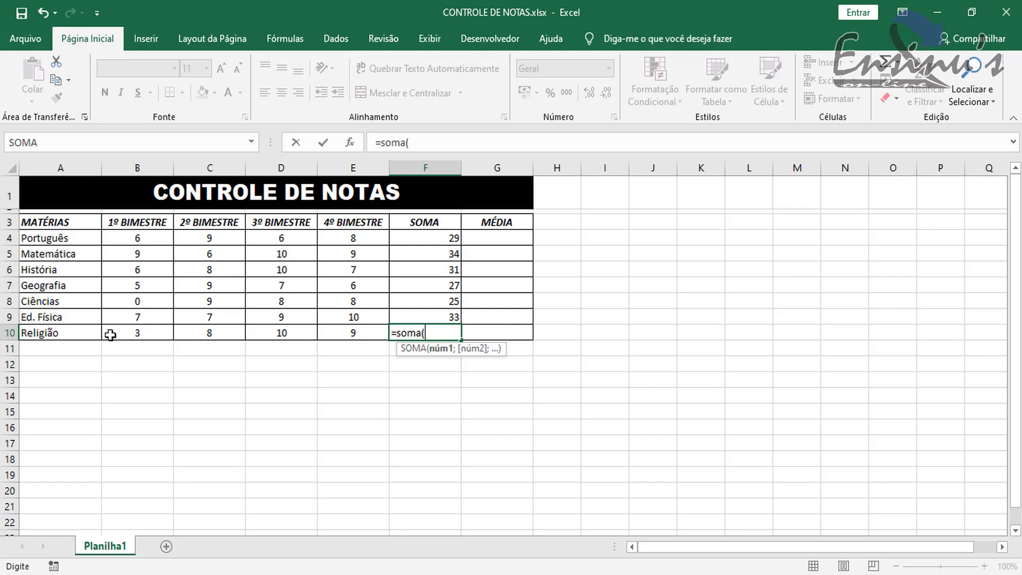
left_click_drag(110, 334, 348, 334)
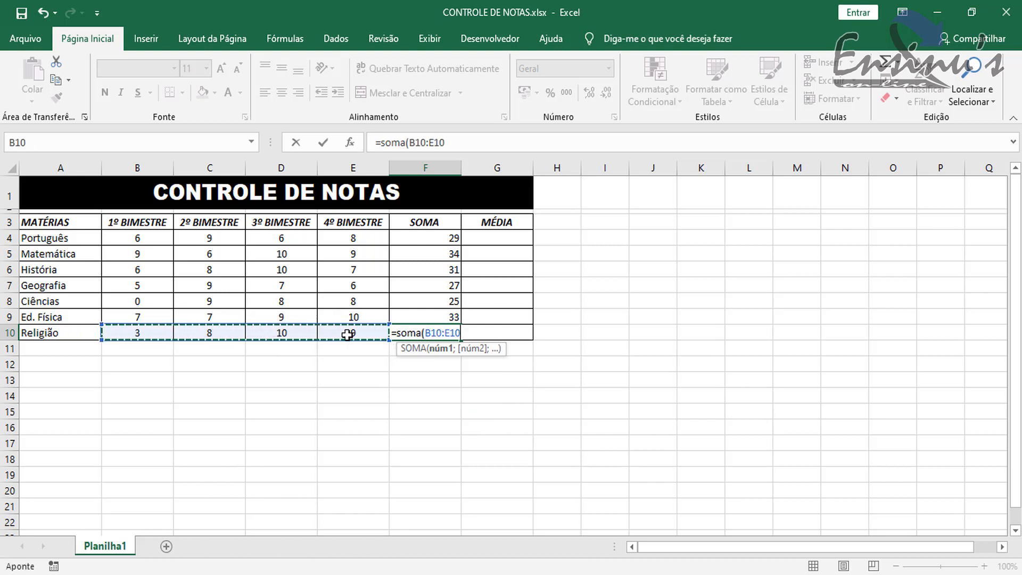
type(")")
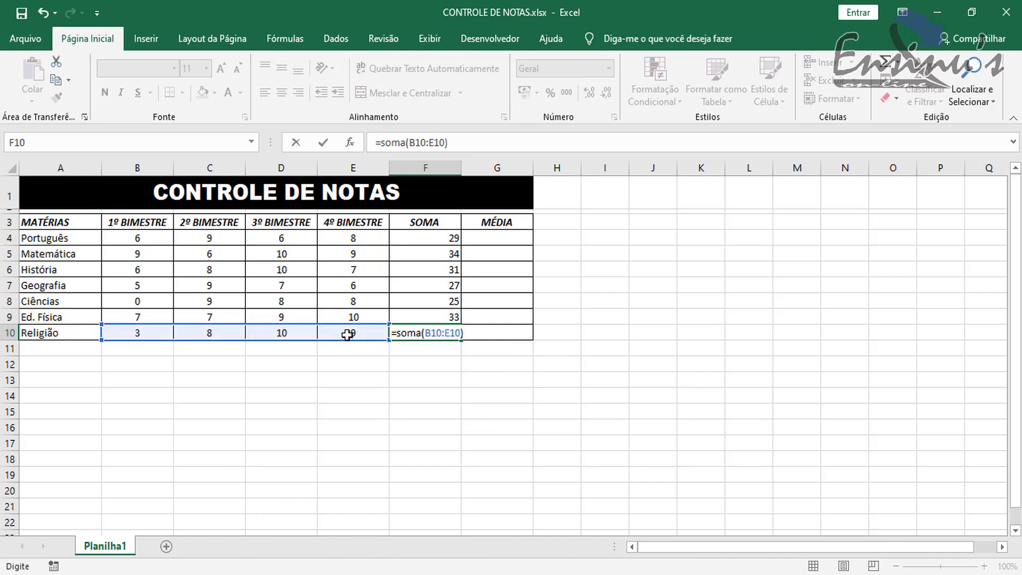
key("Return")
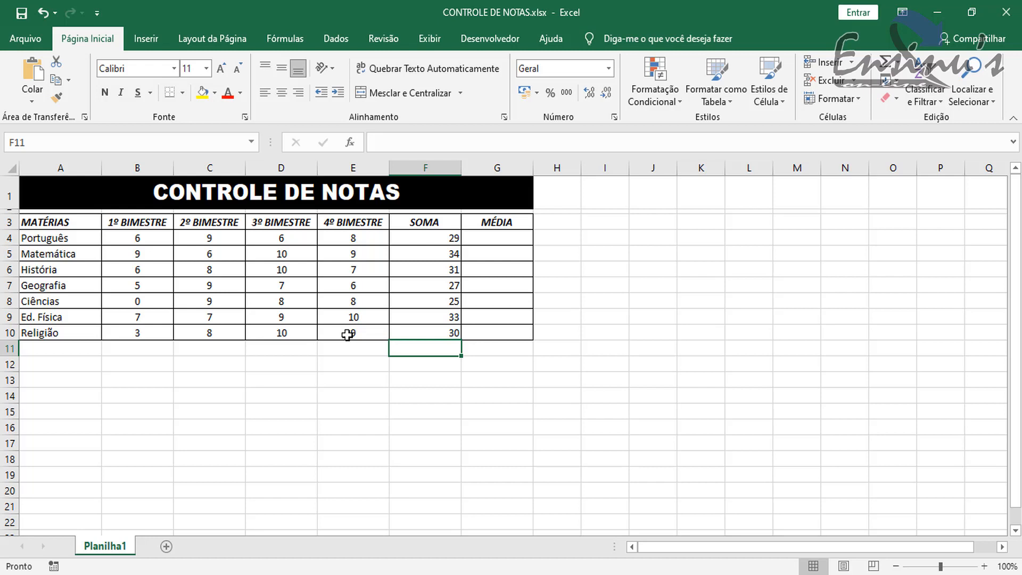
- Center the contents of the whole SOMA column F horizontally, and select the Português sum in cell F4
left_click(424, 165)
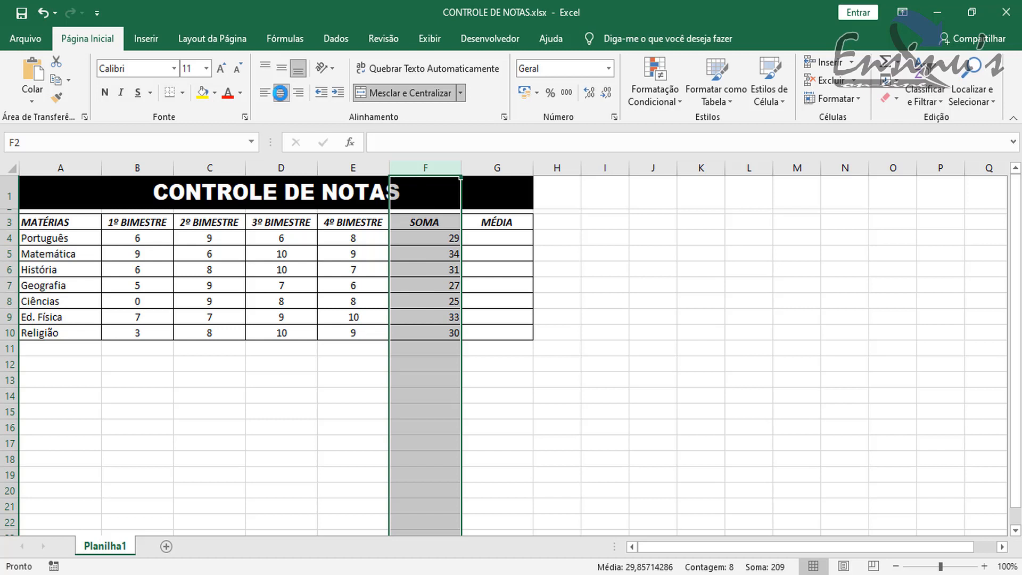
left_click(281, 93)
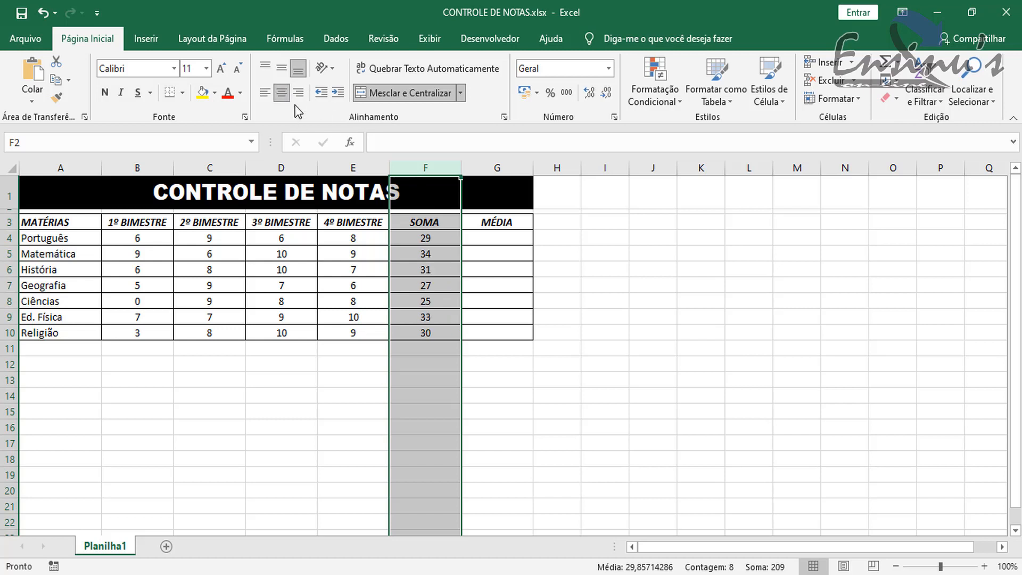
left_click(514, 240)
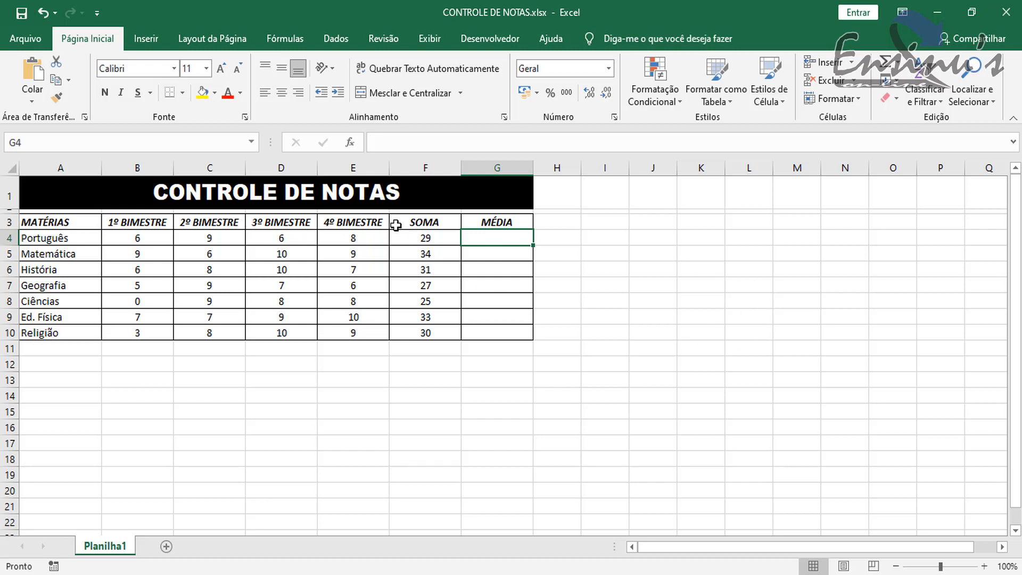
left_click(409, 235)
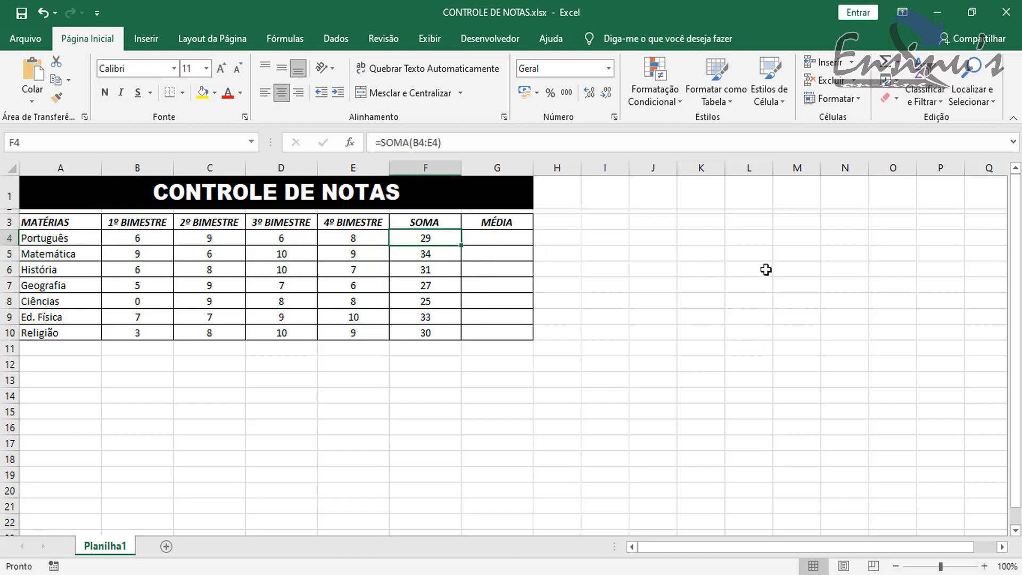